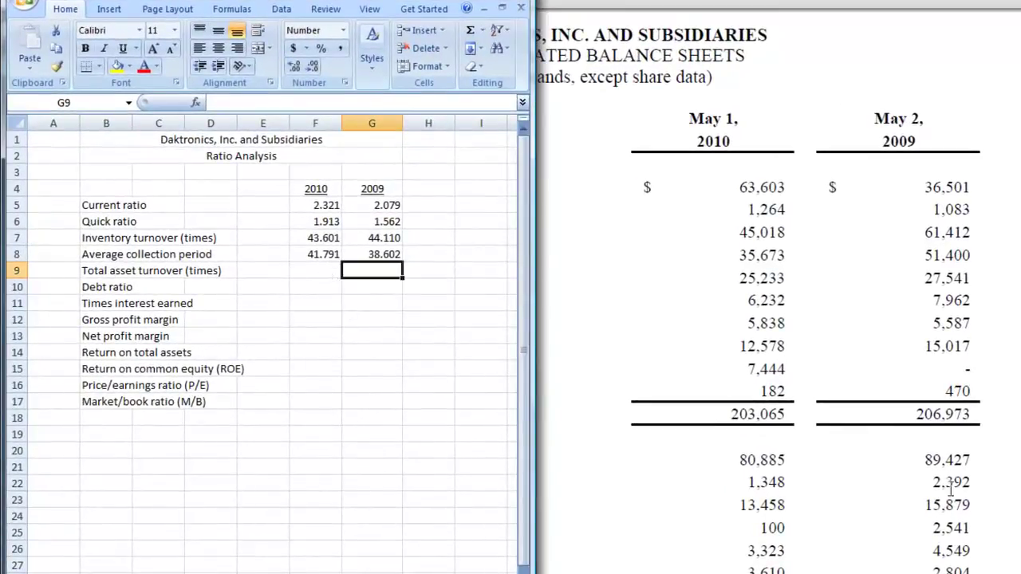
Switch to the PDF financial statements and highlight the Net sales row in the Consolidated Statements of Operations
scroll(952, 419, down, 3)
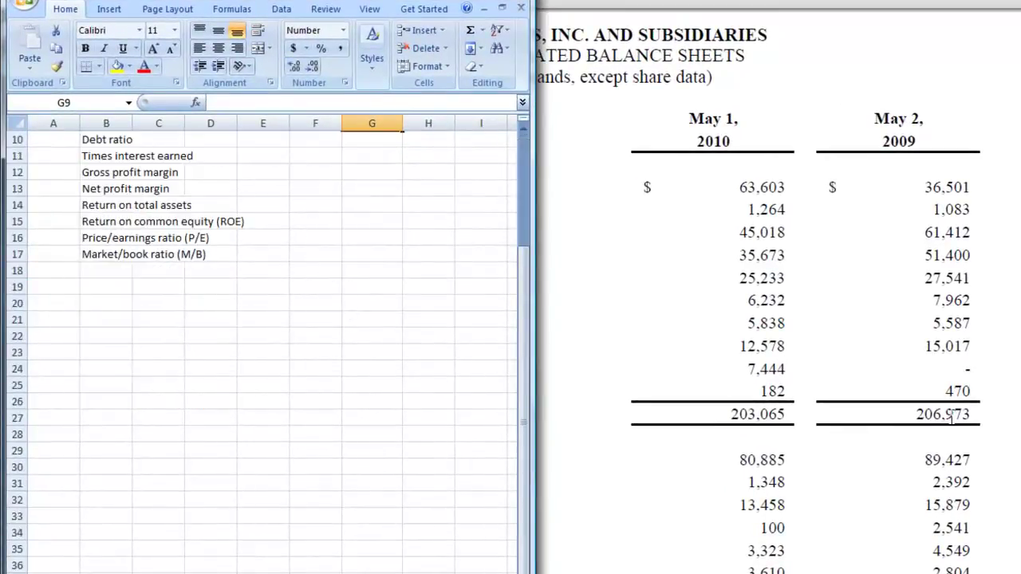
scroll(952, 419, up, 3)
click(1005, 389)
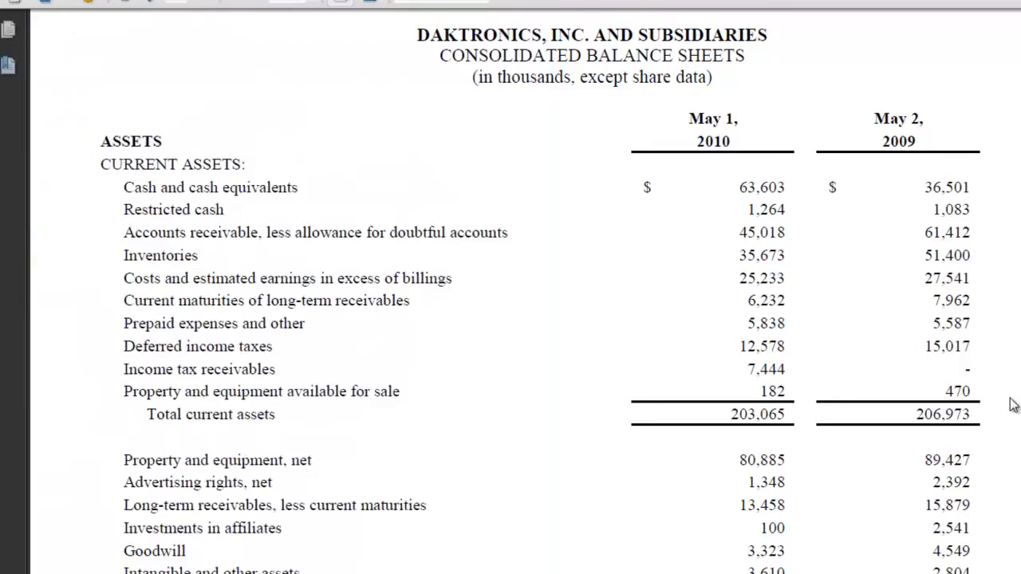
scroll(1012, 423, down, 4)
scroll(1015, 443, down, 10)
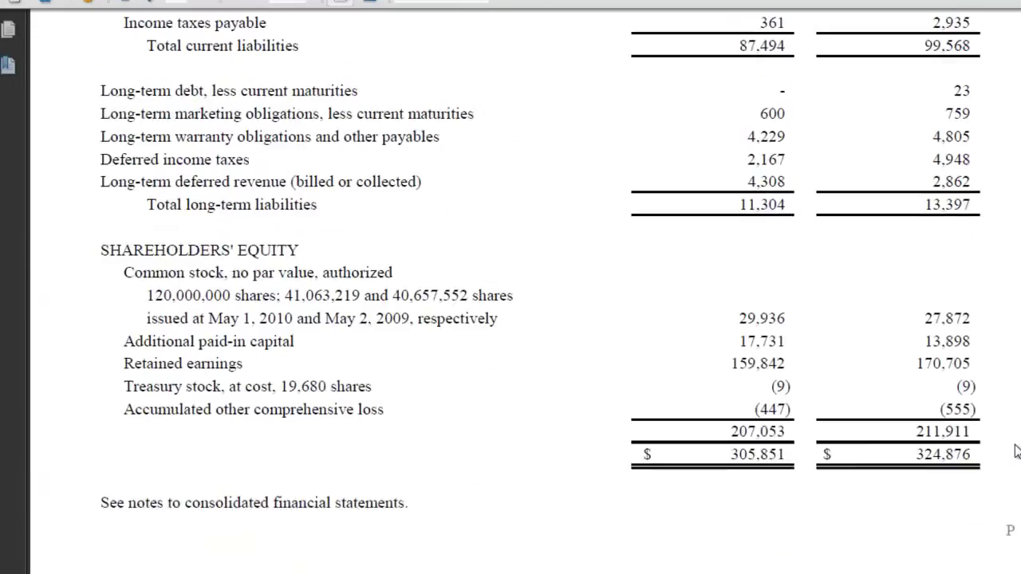
scroll(1016, 449, down, 3)
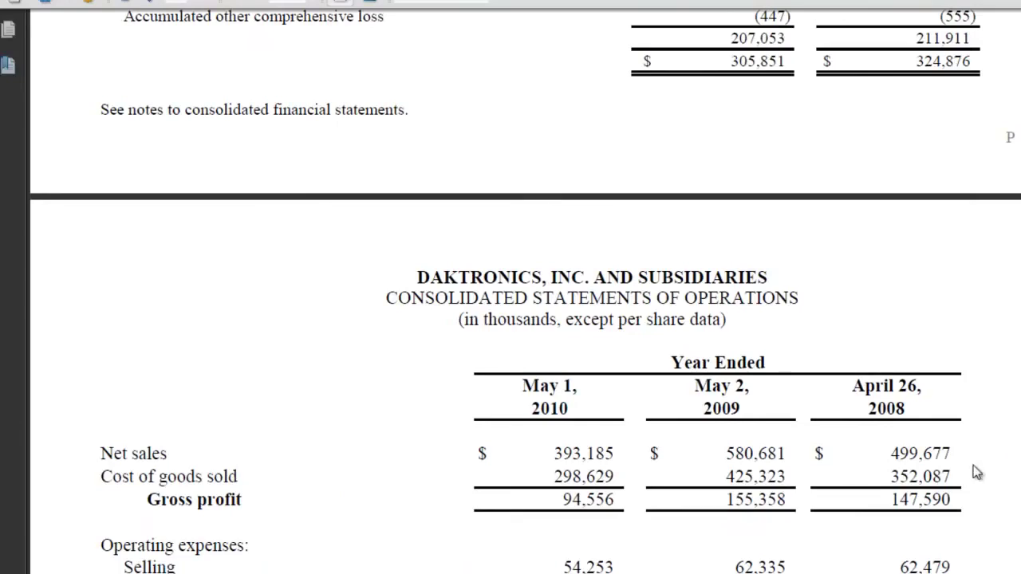
triple_click(589, 453)
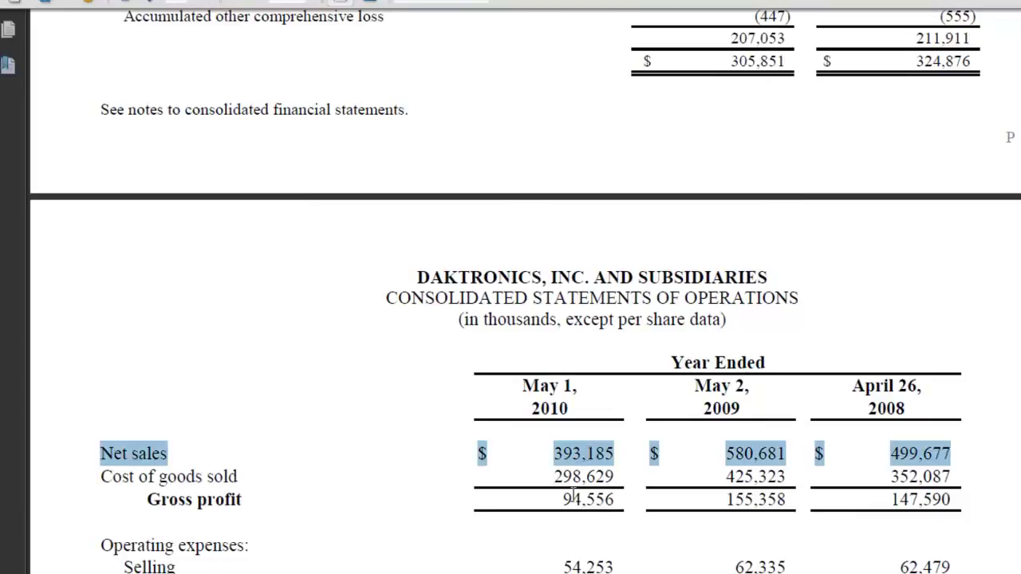
mouse_move(451, 573)
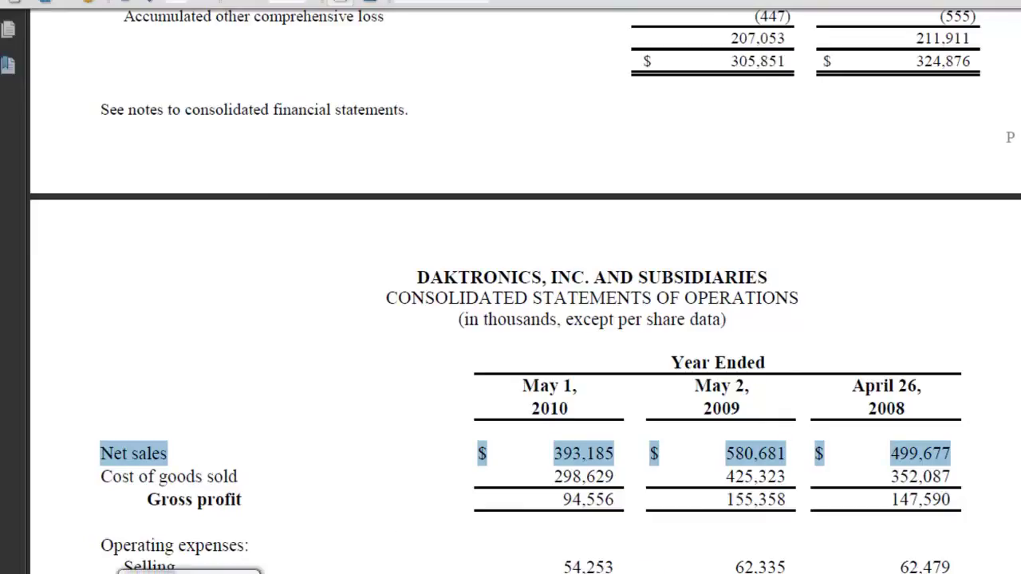
Return to the Excel workbook and start the 2010 total asset turnover formula in F9 with =393185/
click(189, 572)
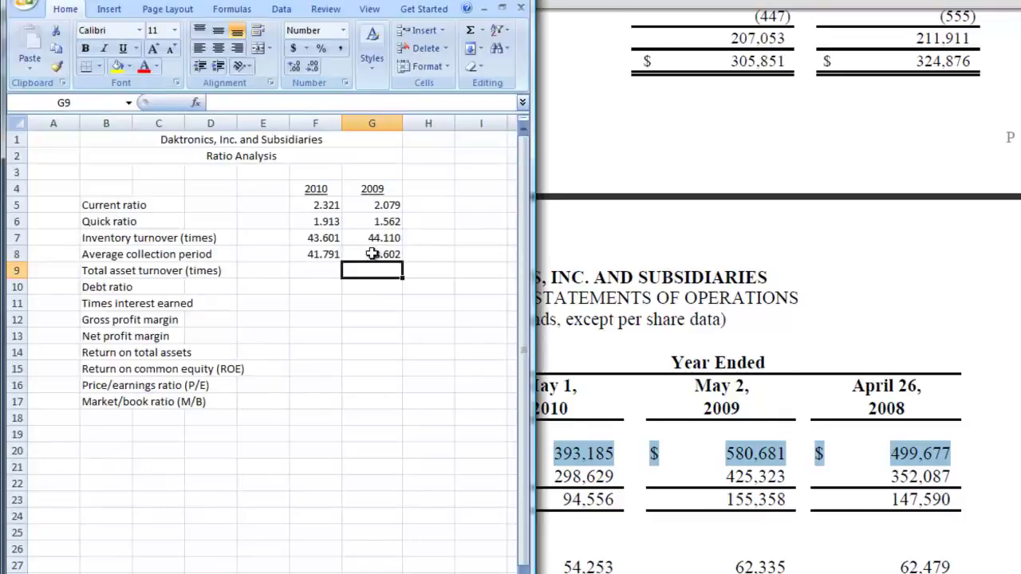
click(313, 272)
text(=3931)
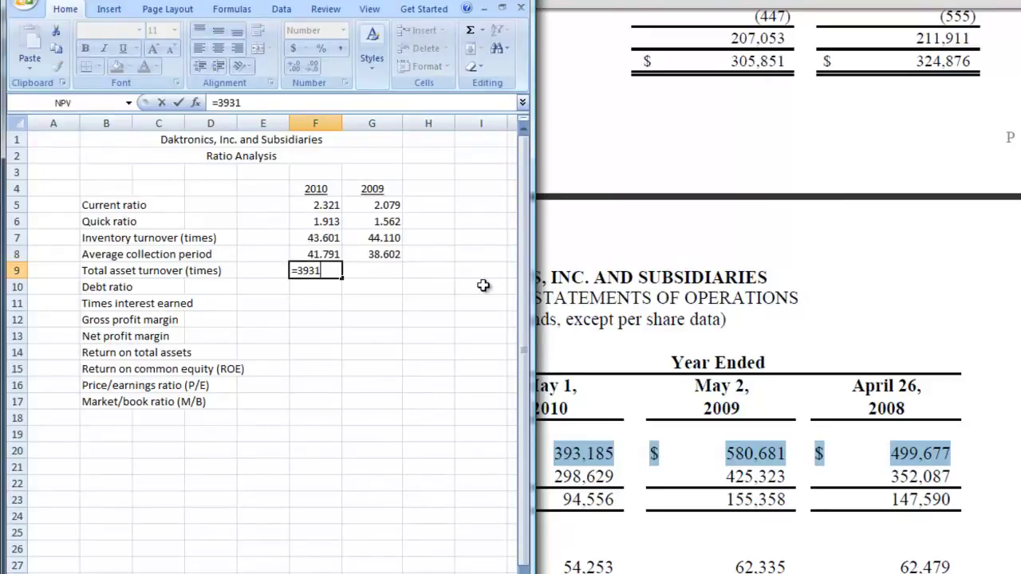
text(85/)
Look up 2010 total assets in the PDF balance sheet and complete the F9 formula with 305851 as the denominator
click(765, 220)
scroll(782, 288, up, 3)
scroll(782, 287, up, 10)
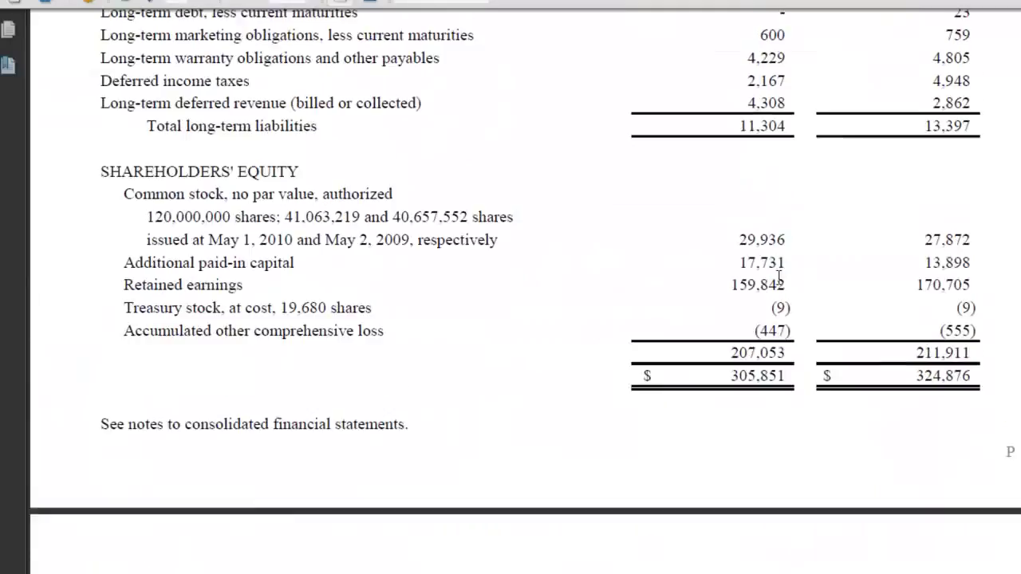
scroll(793, 284, up, 2)
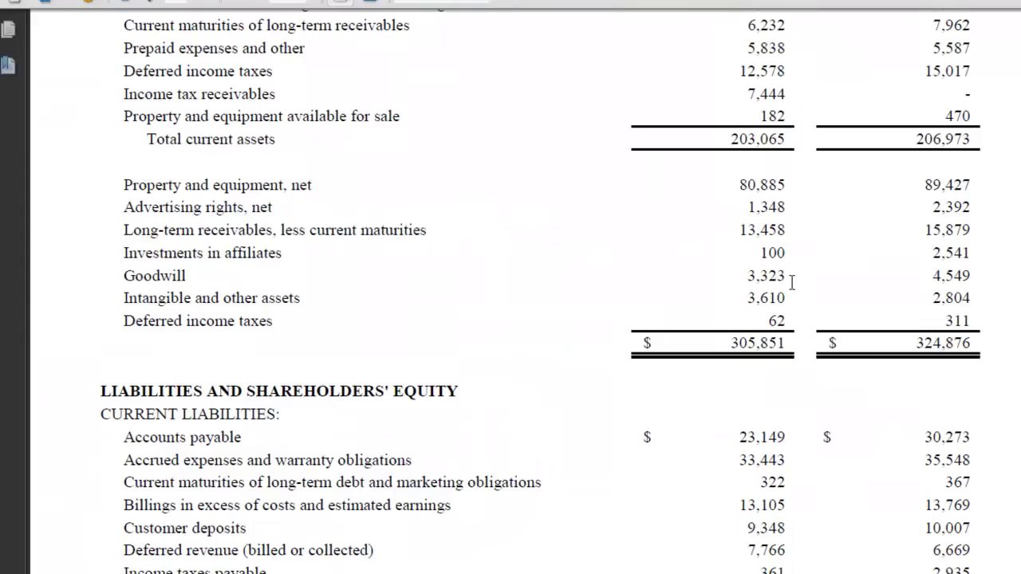
triple_click(754, 339)
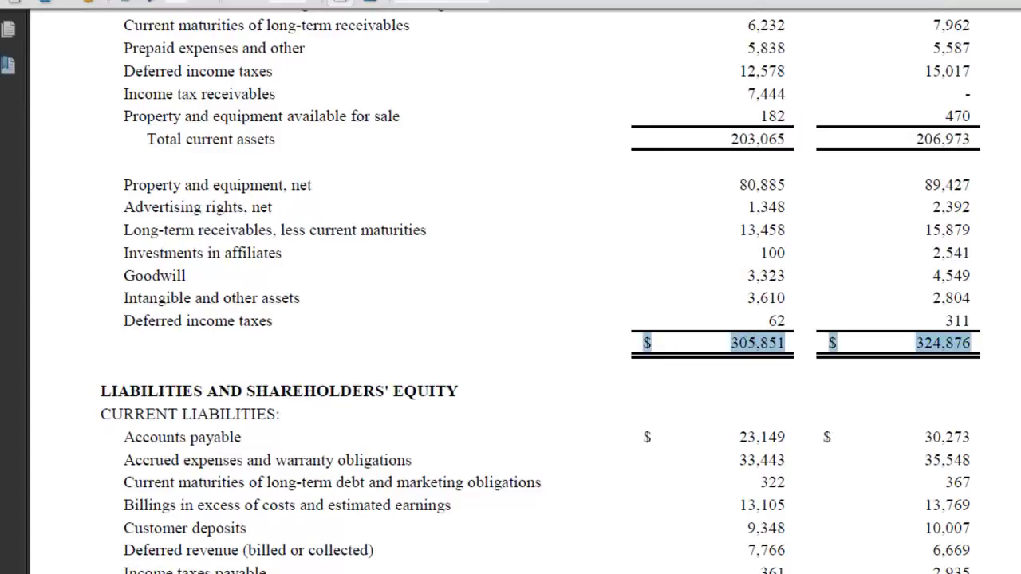
key(alt+Tab)
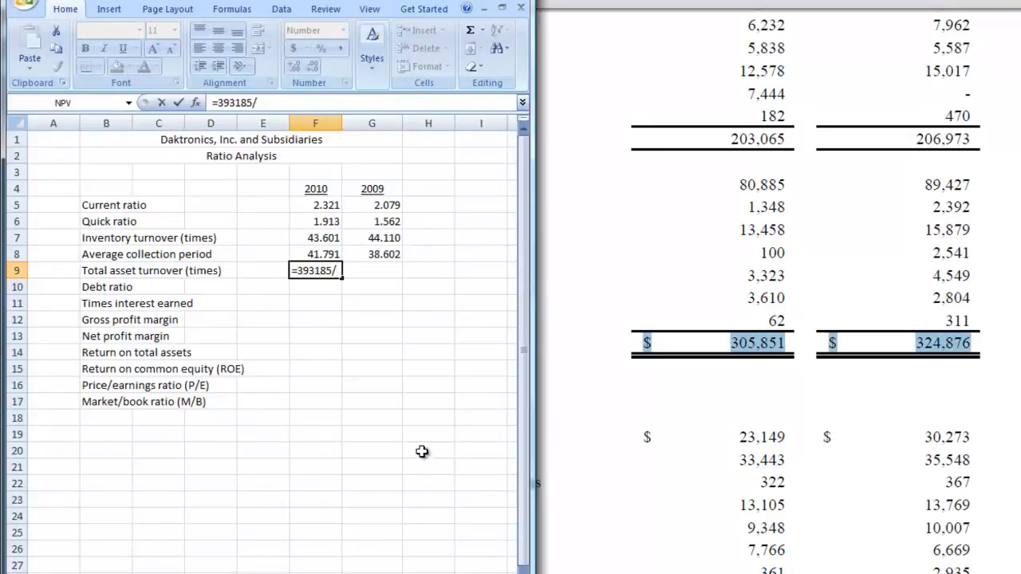
text(305851)
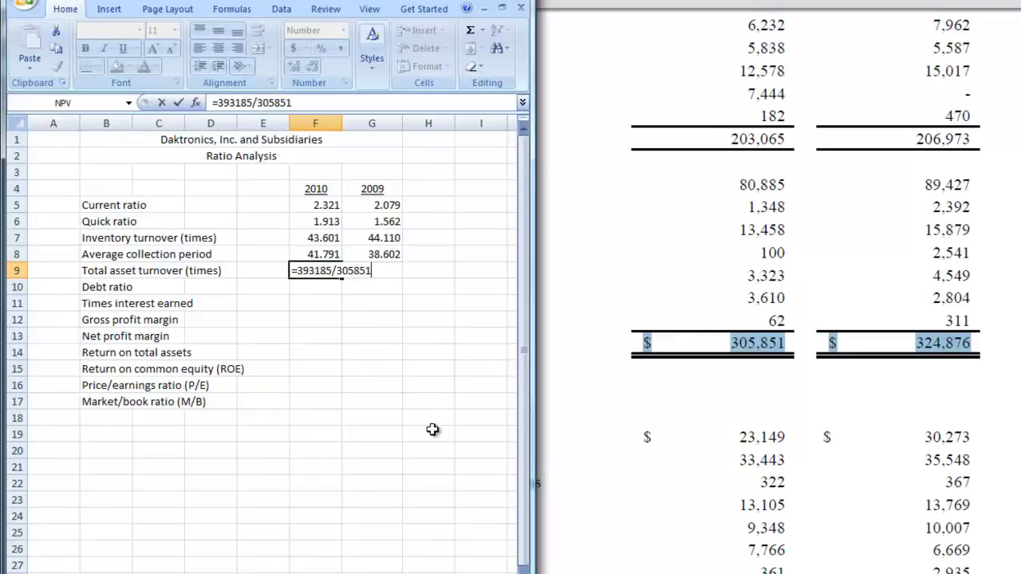
key(Return)
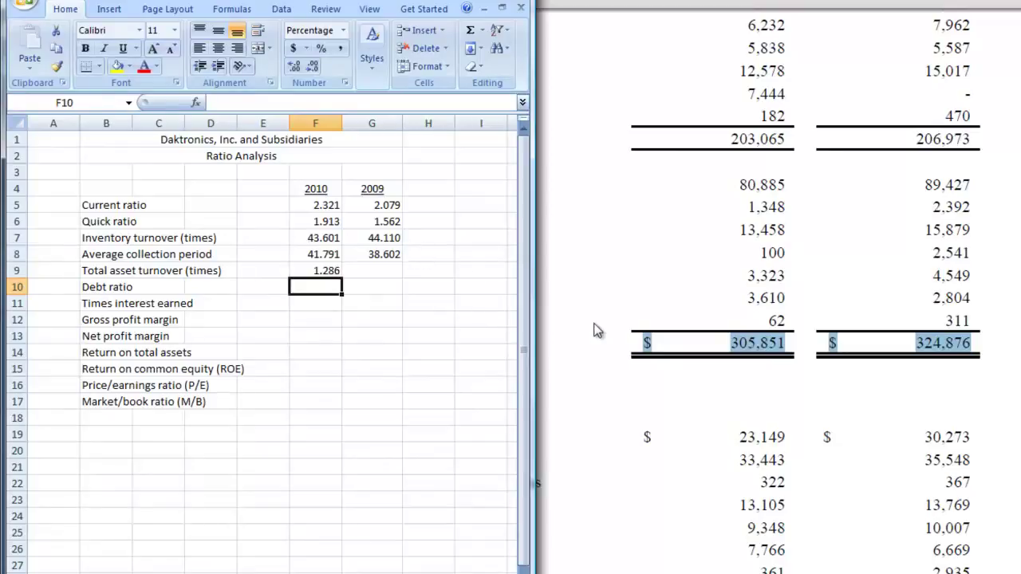
Switch to the PDF and highlight the Net sales row again to get the 2009 figure
click(699, 473)
scroll(702, 474, down, 14)
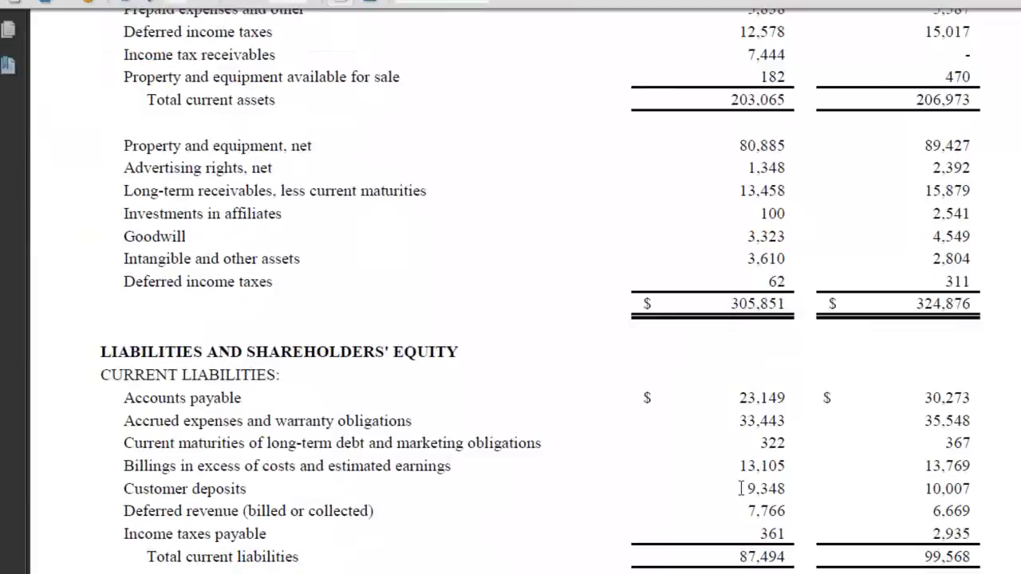
scroll(741, 488, down, 9)
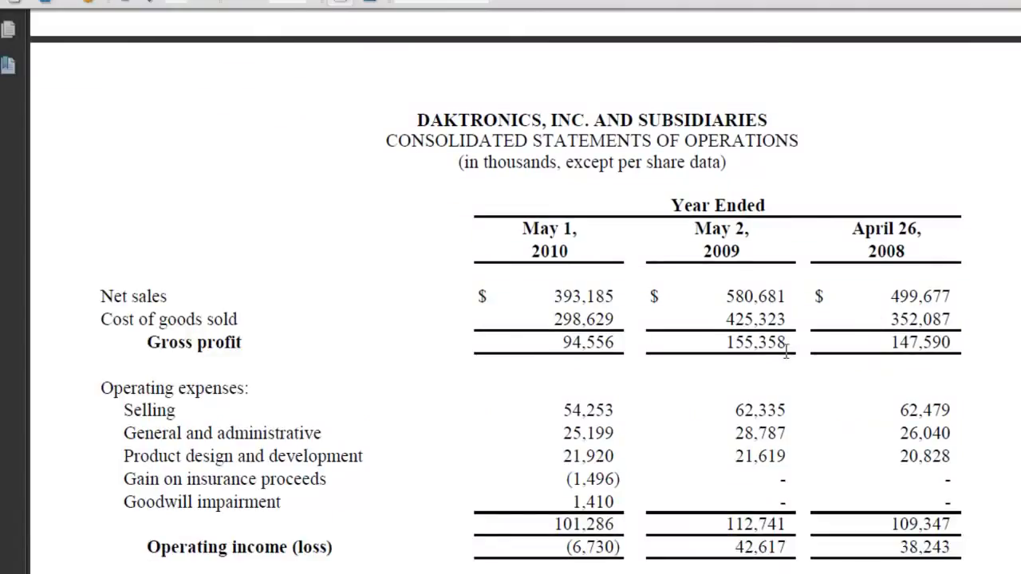
triple_click(757, 296)
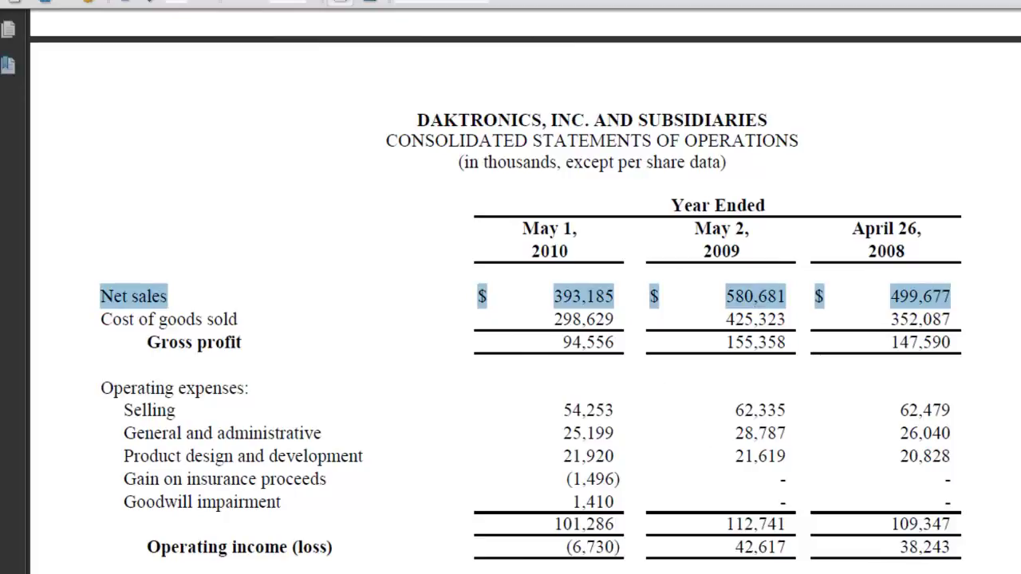
Return to Excel and start the 2009 total asset turnover formula in G9 with =580681/
key(alt+Tab)
click(390, 271)
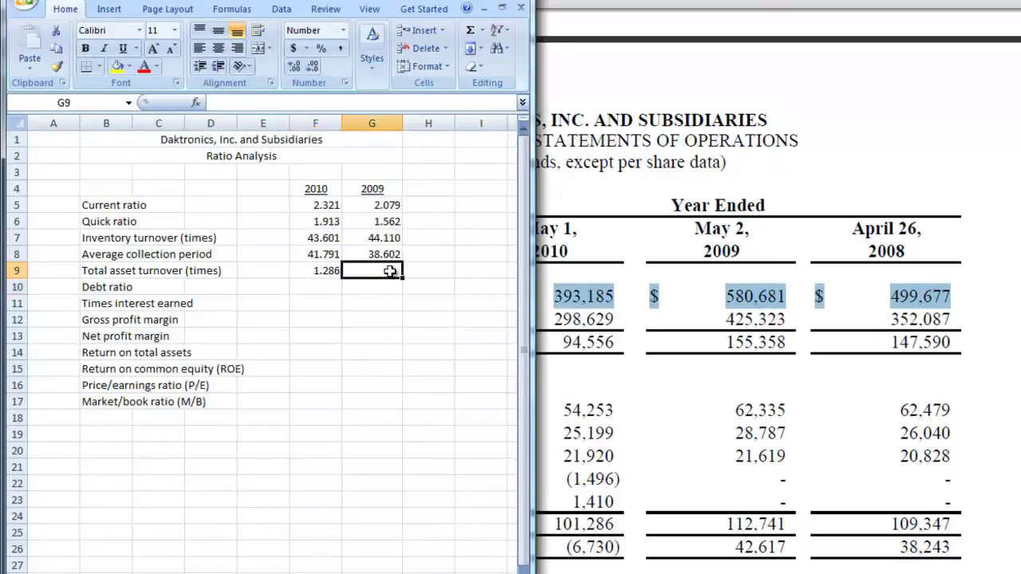
text(=580681)
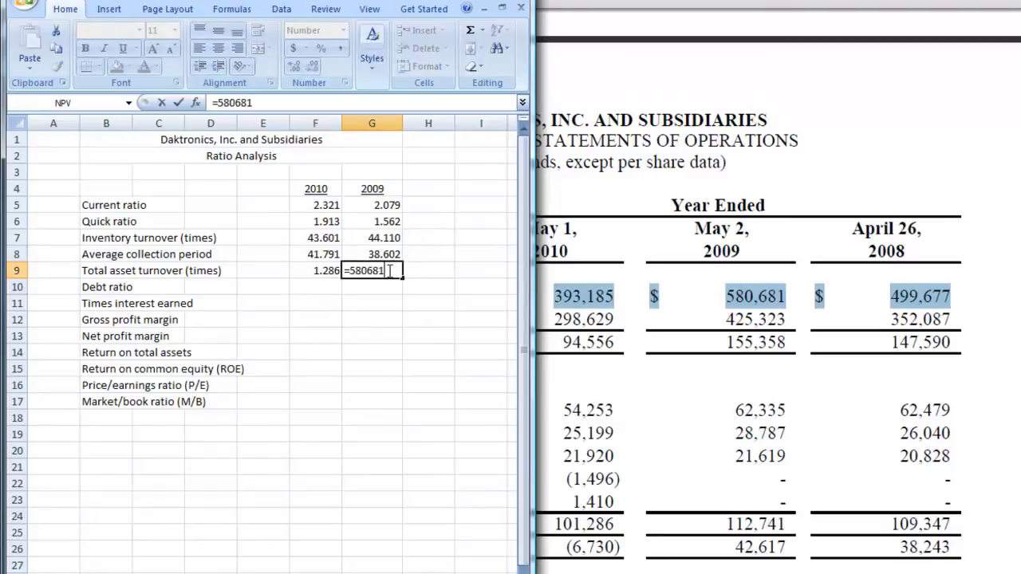
text(/)
Look up 2009 total assets in the PDF balance sheet and complete the G9 formula with 324876 as the denominator
click(879, 210)
scroll(838, 367, up, 10)
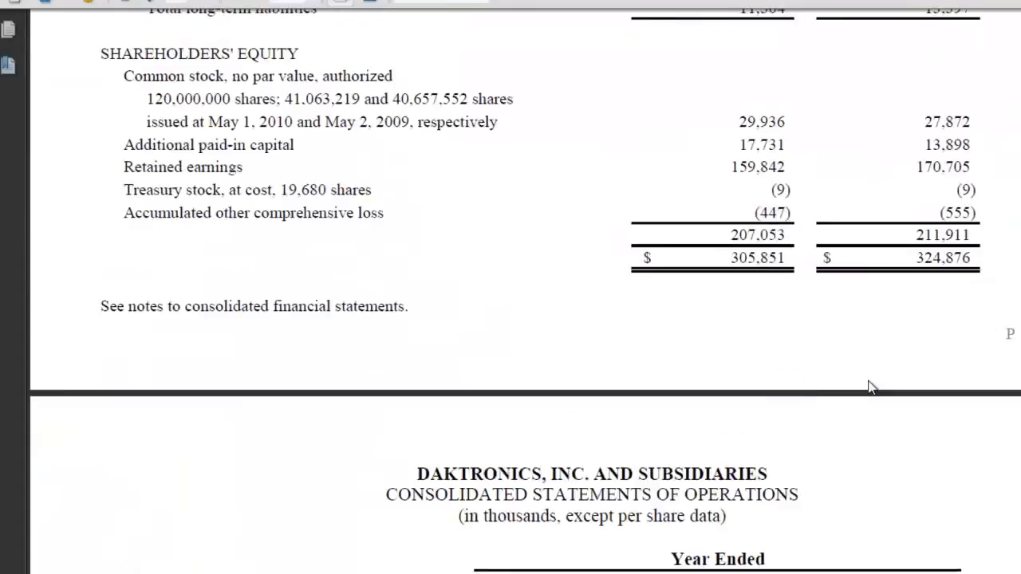
scroll(872, 388, up, 10)
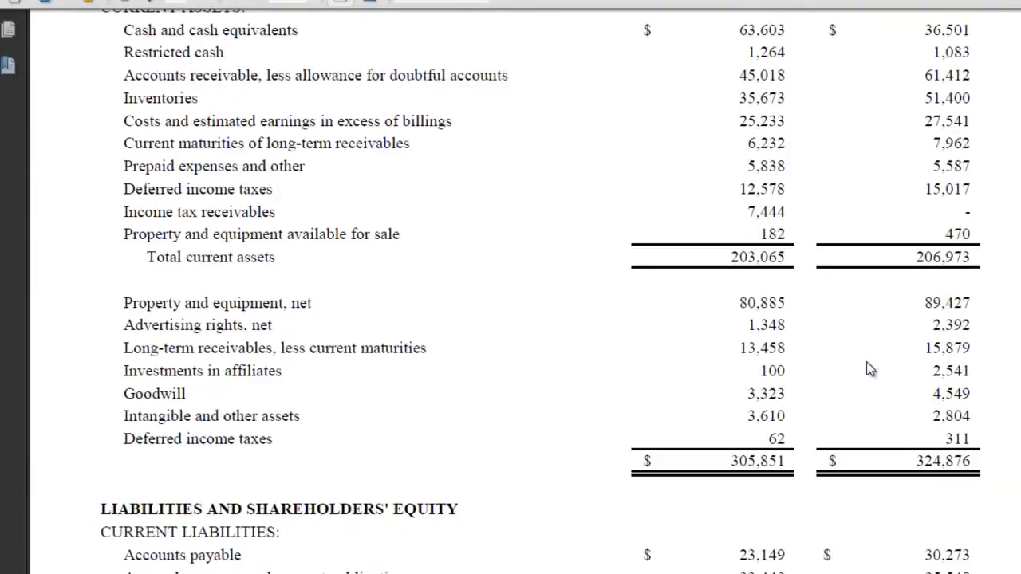
click(907, 452)
double_click(907, 452)
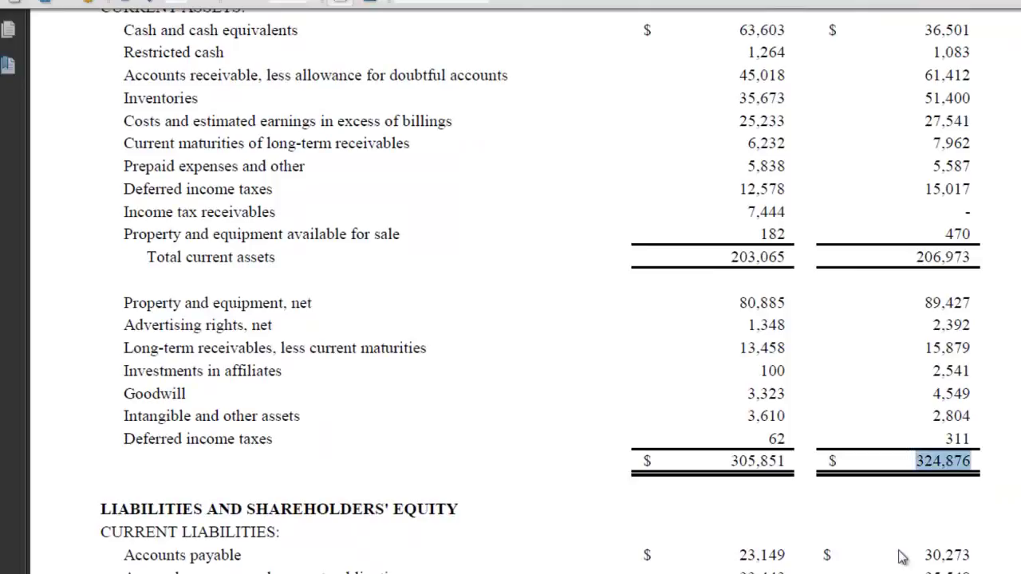
key(alt+Tab)
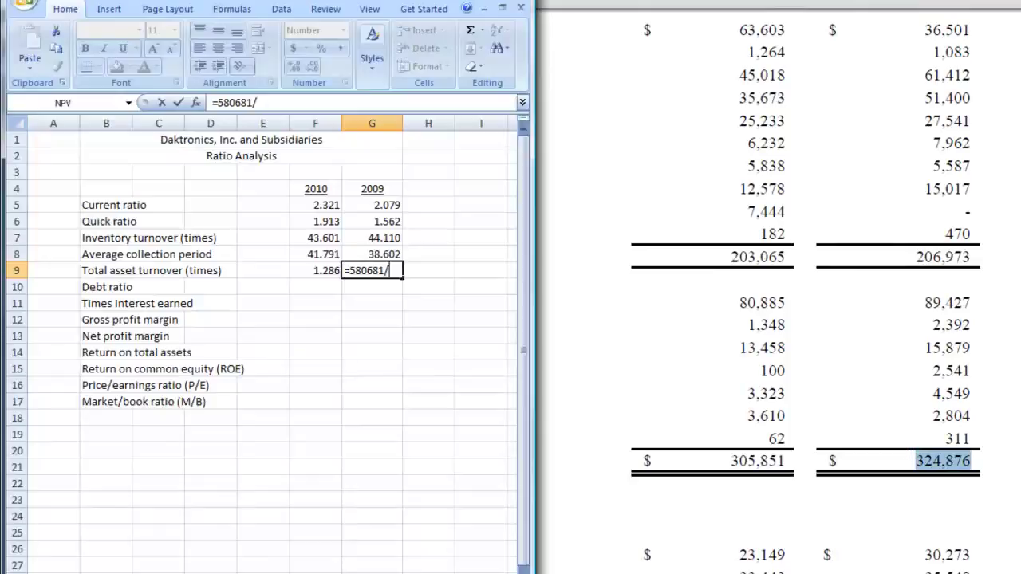
text(324876)
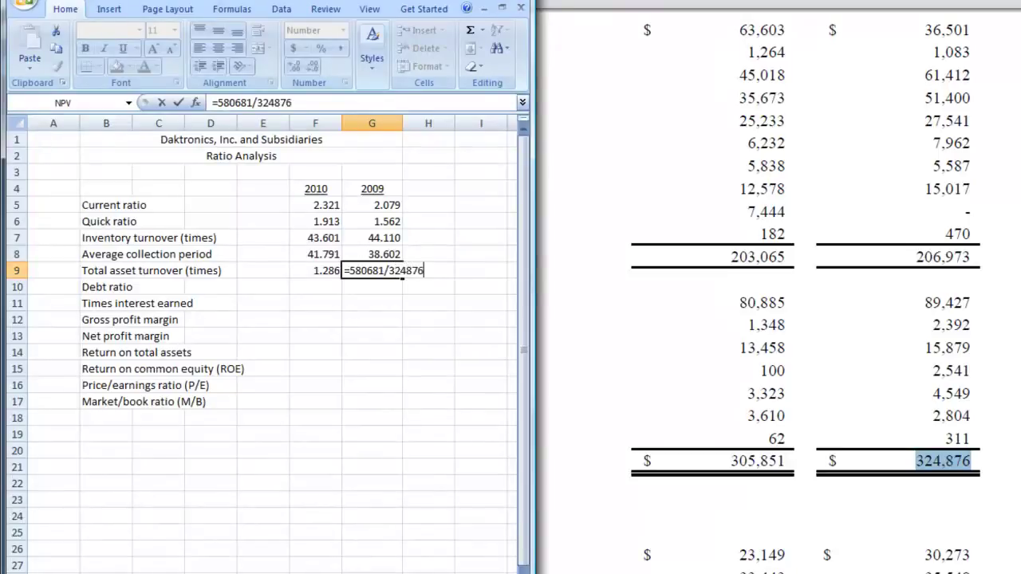
key(Return)
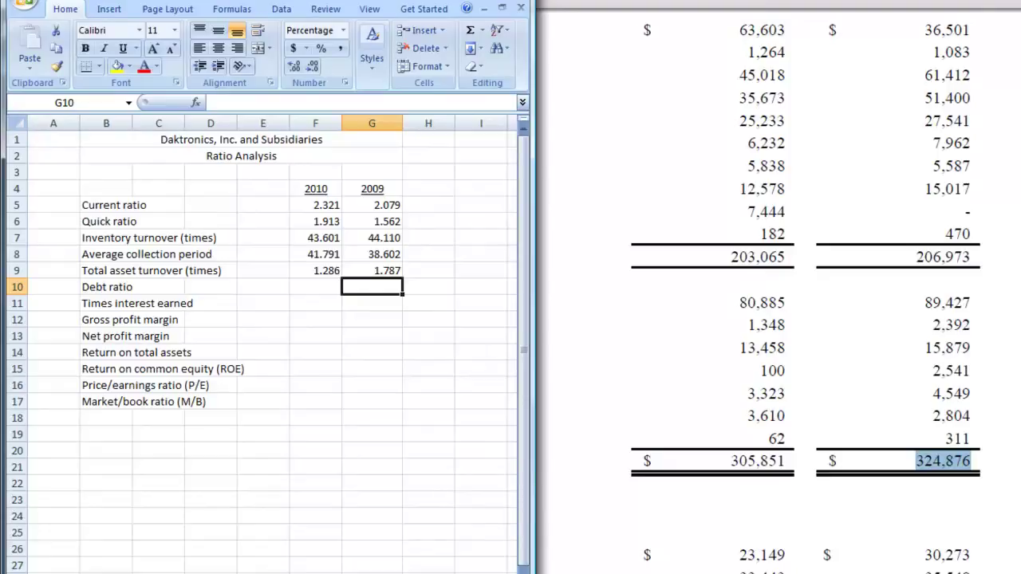
Start the 2010 debt ratio formula in F10 as =87494+11304, using total current and long-term liabilities from the PDF balance sheet
click(324, 285)
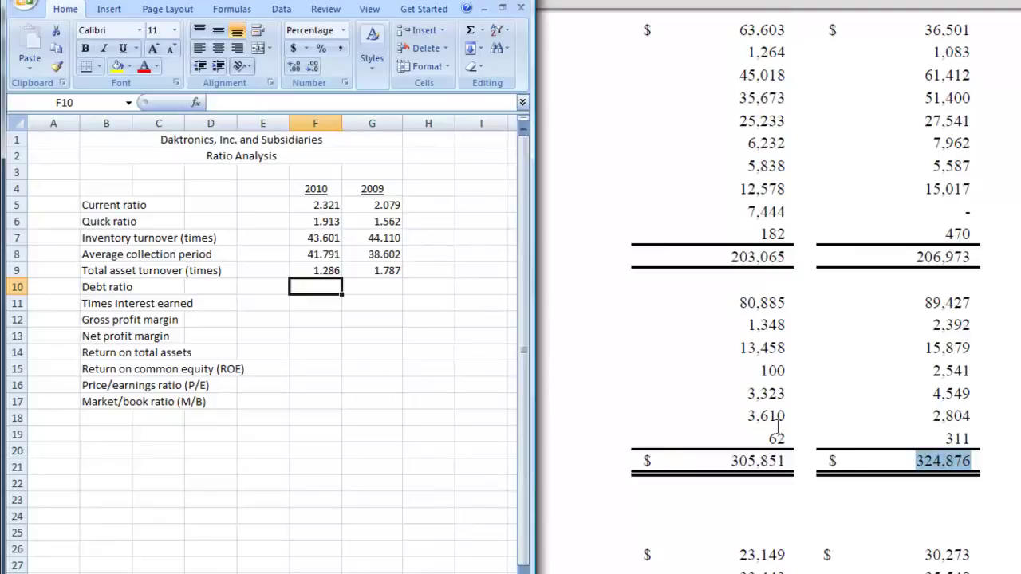
click(821, 430)
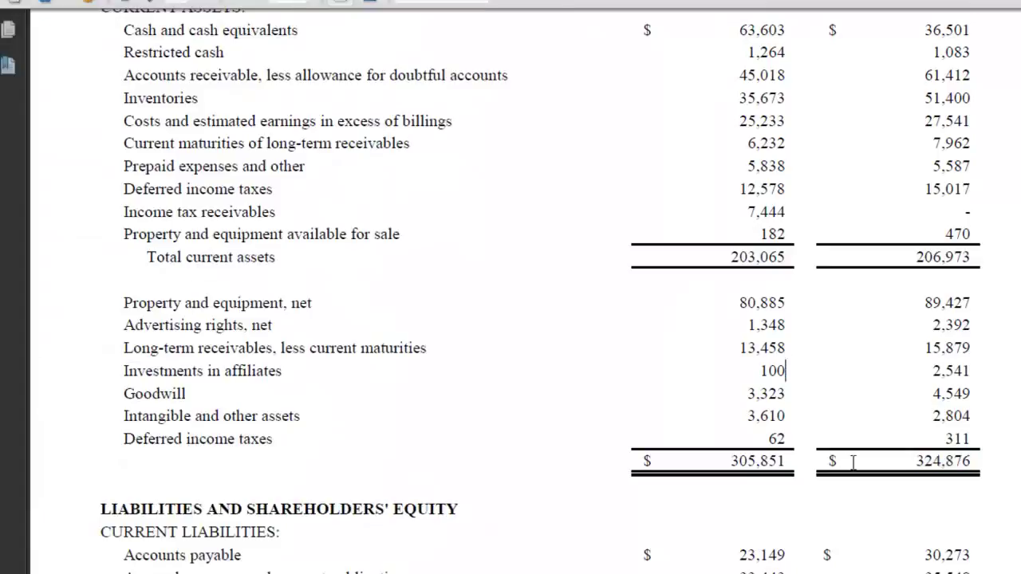
scroll(854, 467, down, 3)
scroll(854, 465, down, 7)
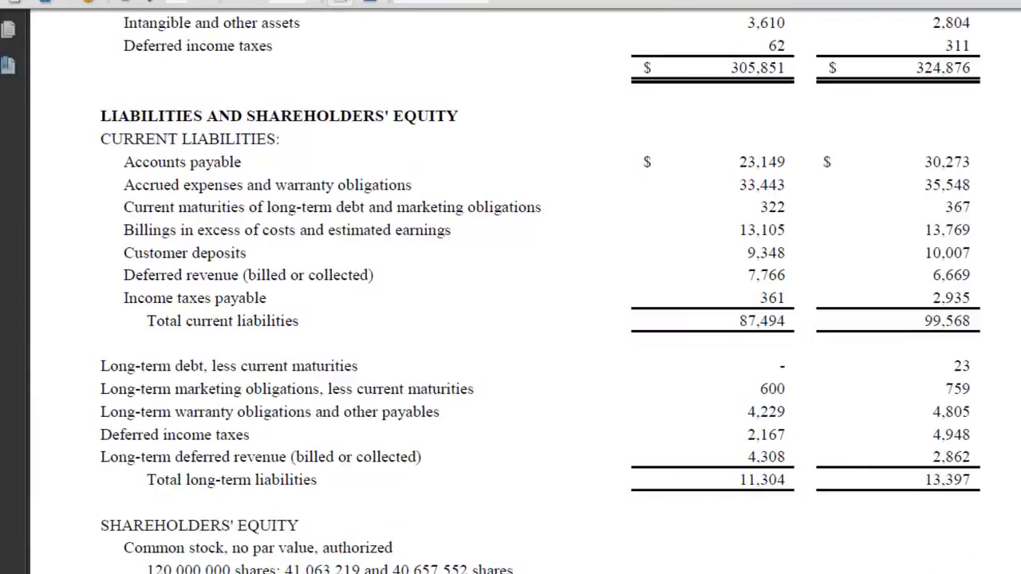
key(alt+Tab)
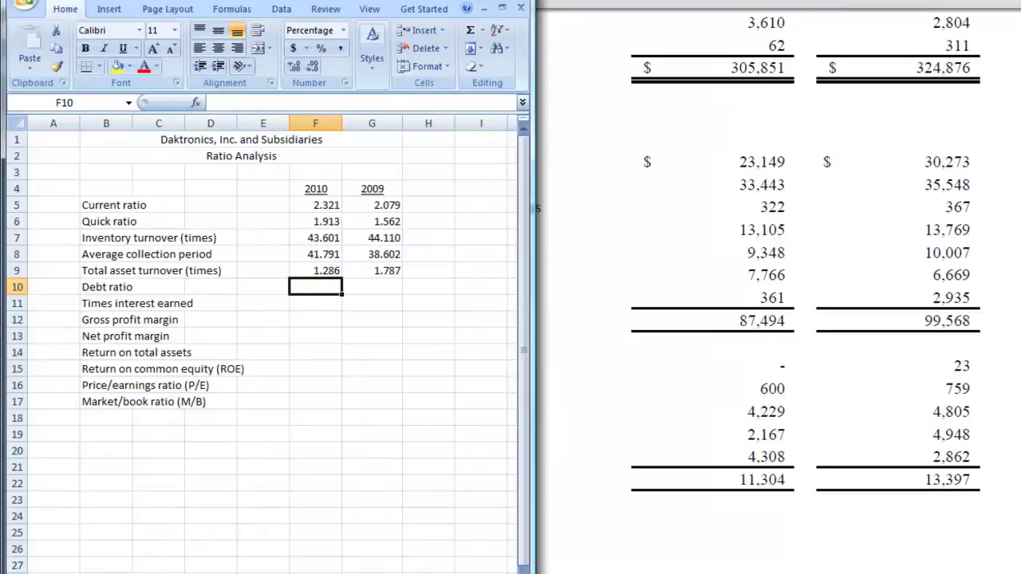
text(=)
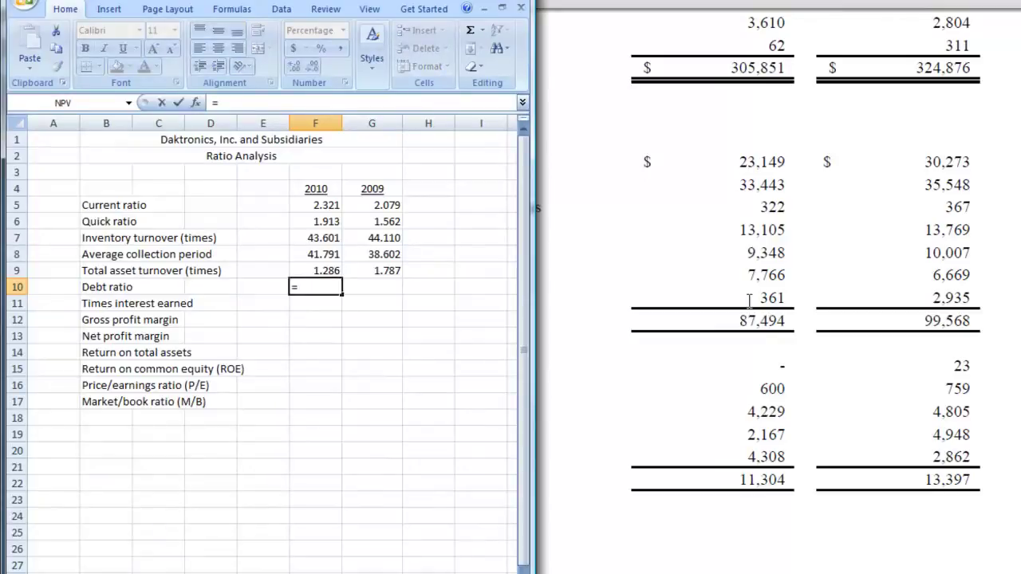
text(87494)
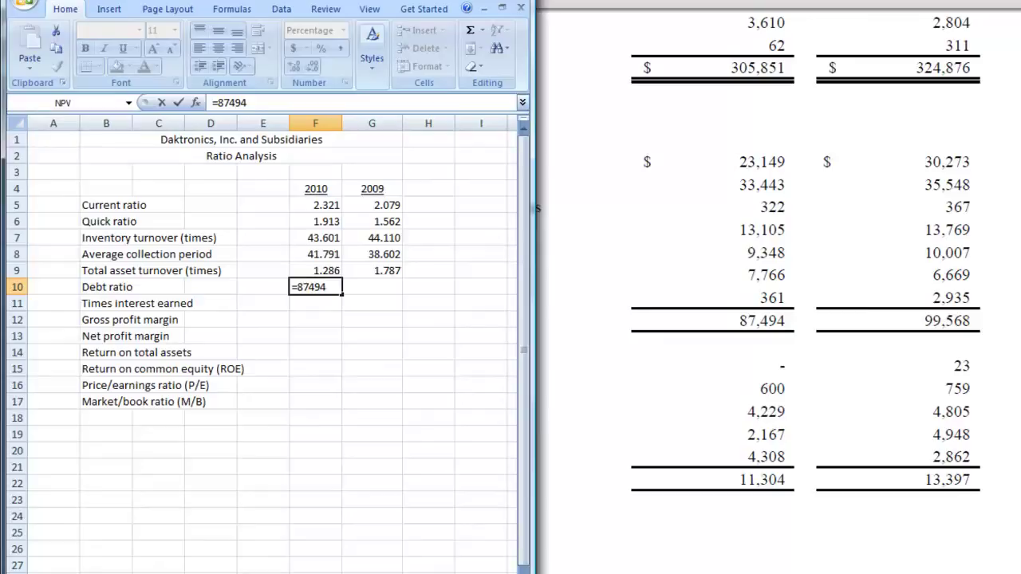
text(+11304)
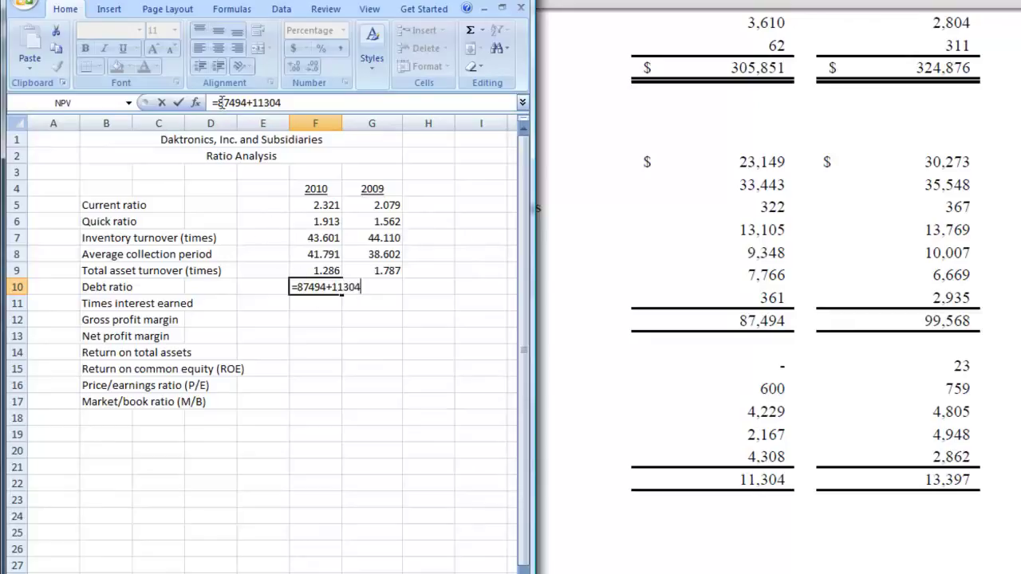
Enclose the liabilities sum 87494+11304 in F10 in parentheses and append a division sign
text(()
key(Right)
key(Right)
key(Right)
key(Right)
key(Right)
key(Right)
key(Right)
key(Right)
key(Right)
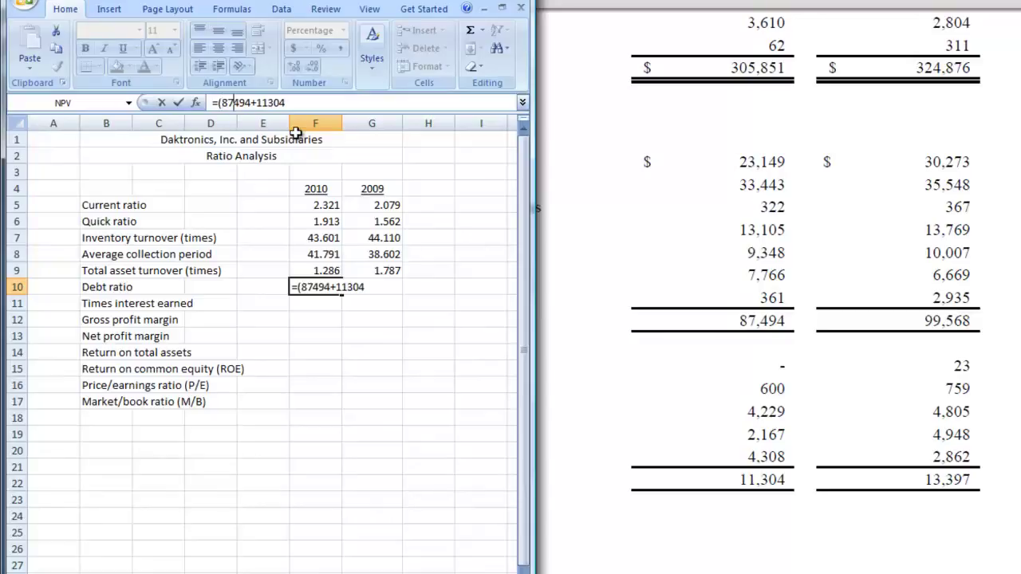
key(Right)
key(Right)
text()/)
Look up 2010 total assets in the PDF balance sheet and complete the F10 debt ratio formula with 305851 as the denominator
click(784, 188)
scroll(784, 188, up, 5)
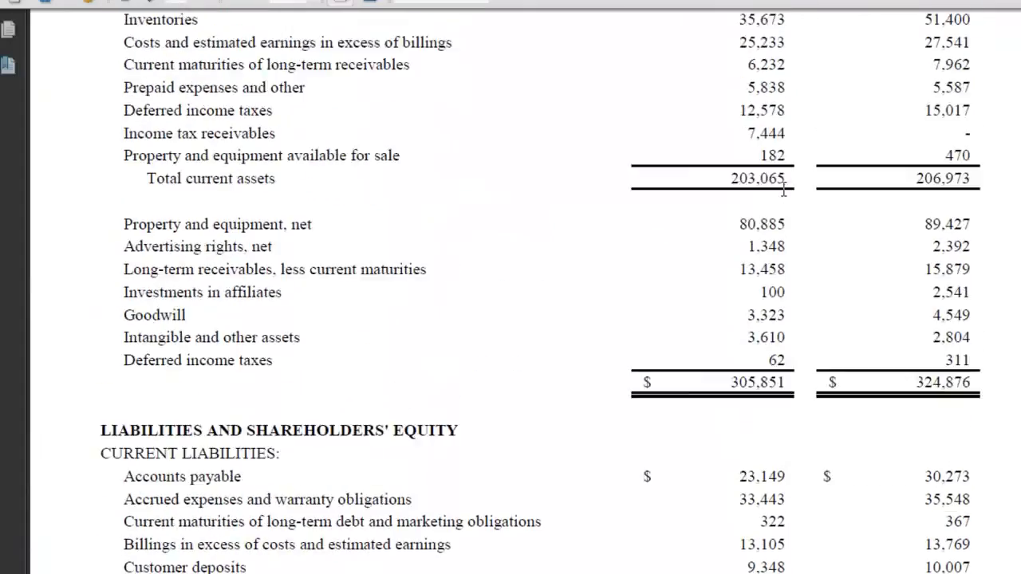
scroll(915, 475, up, 1)
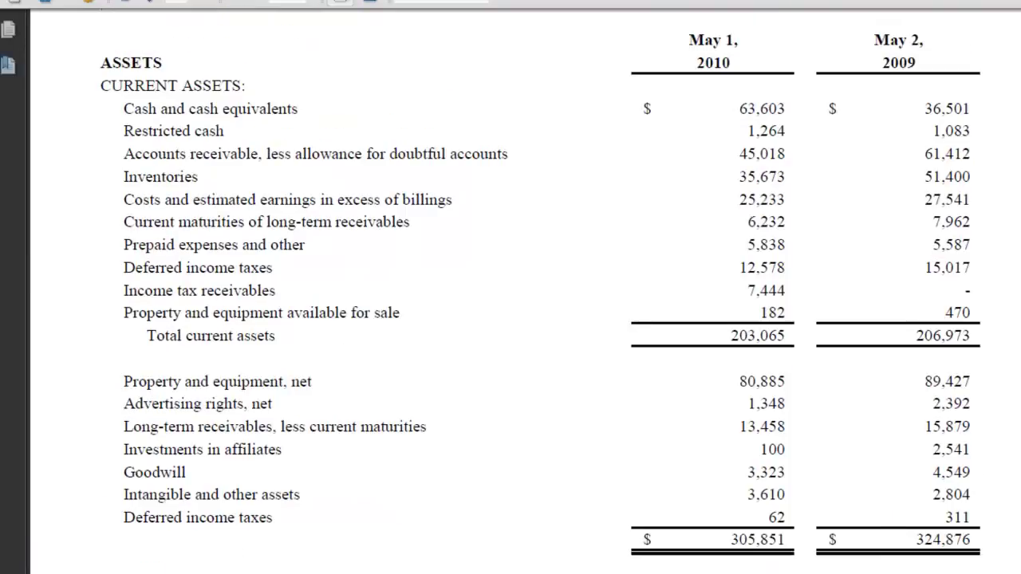
key(alt+Tab)
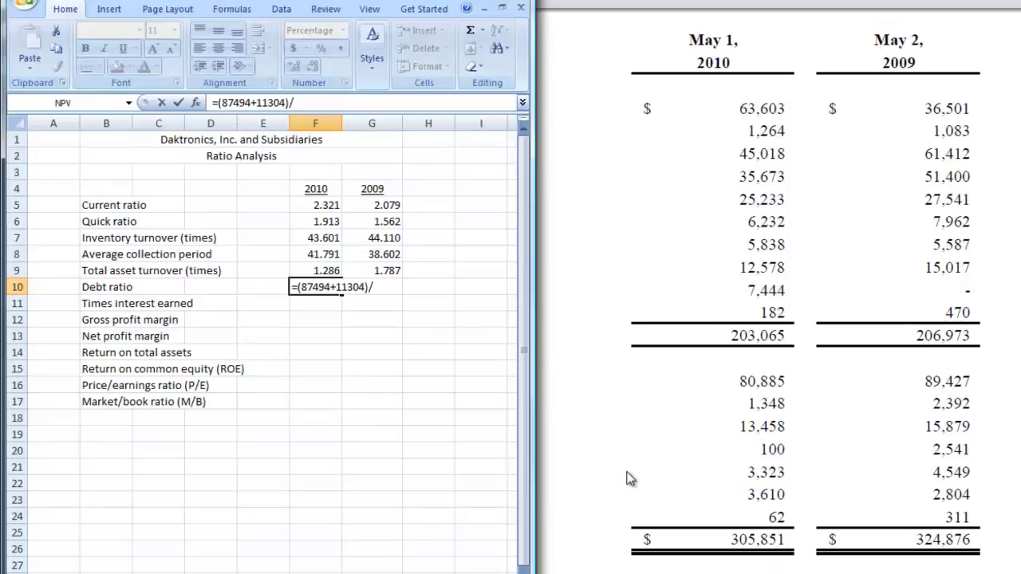
text(305851)
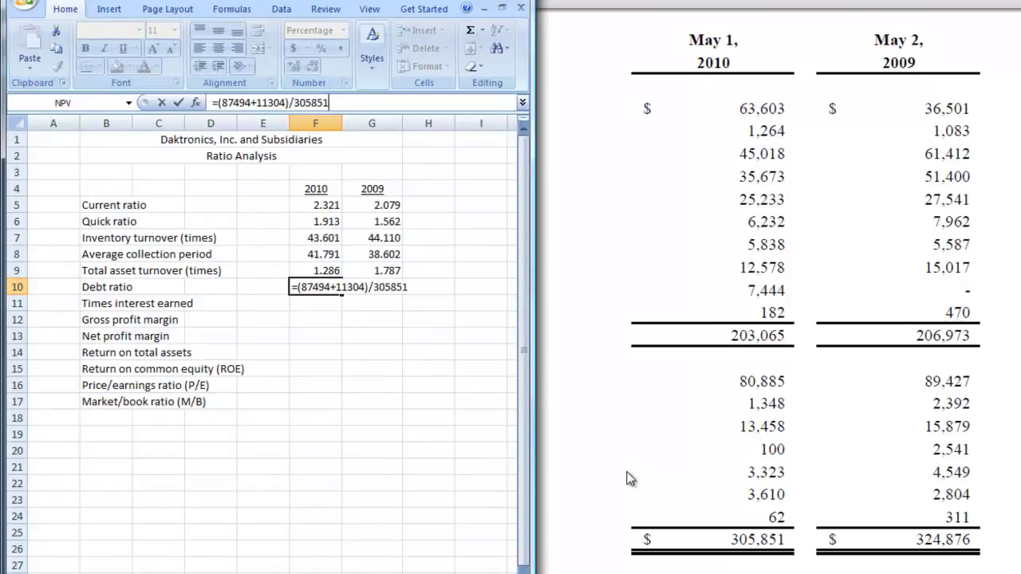
key(Return)
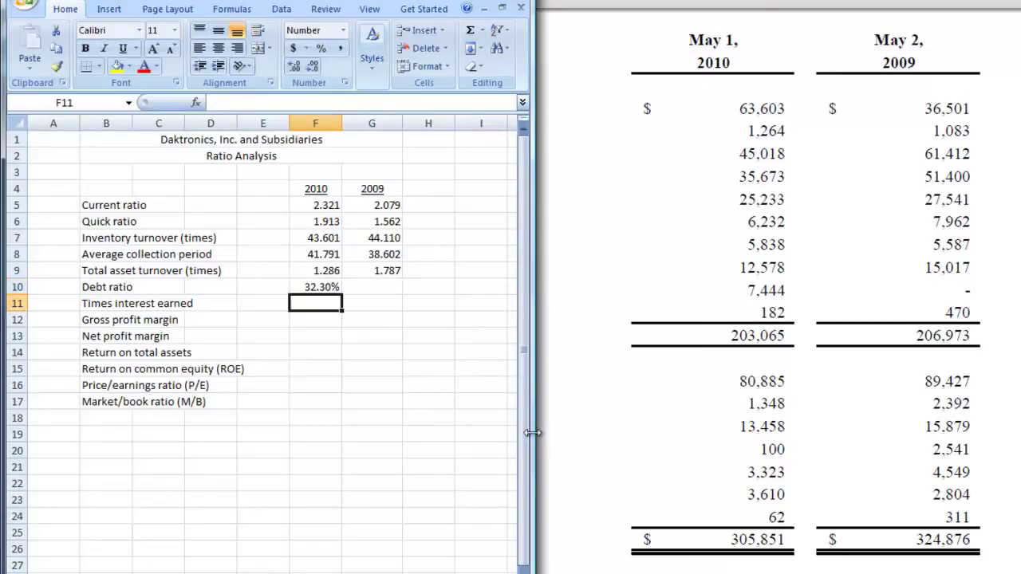
Start the 2009 debt ratio formula in G10 as =(99568+13397)/, using total current and long-term liabilities from the PDF balance sheet
click(375, 287)
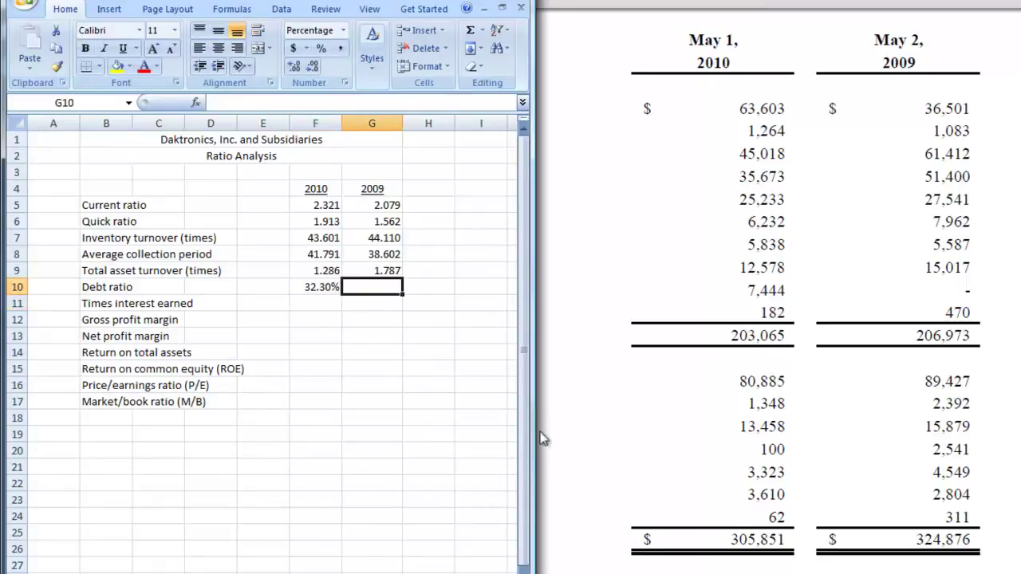
click(775, 379)
scroll(798, 424, down, 3)
scroll(797, 424, down, 6)
scroll(797, 424, down, 1)
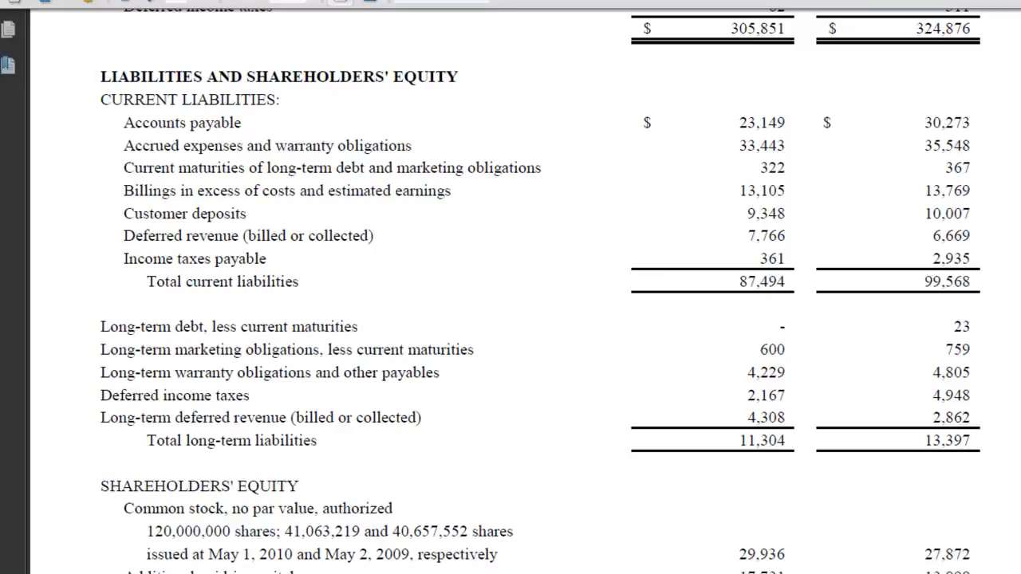
key(alt+Tab)
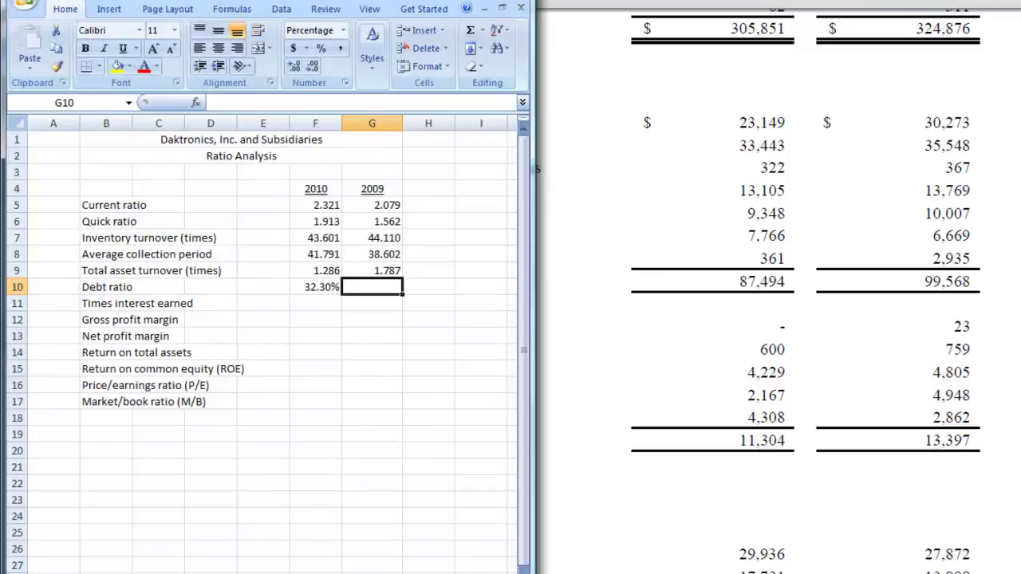
text(=()
click(453, 553)
text(9956)
key(BackSpace)
key(BackSpace)
key(BackSpace)
key(BackSpace)
key(BackSpace)
key(BackSpace)
key(BackSpace)
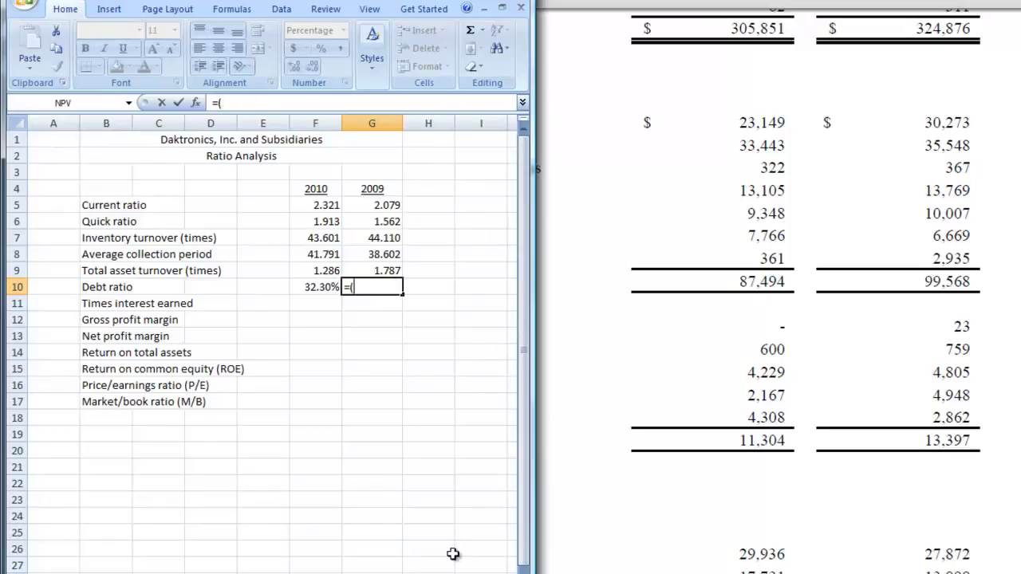
text(99568+)
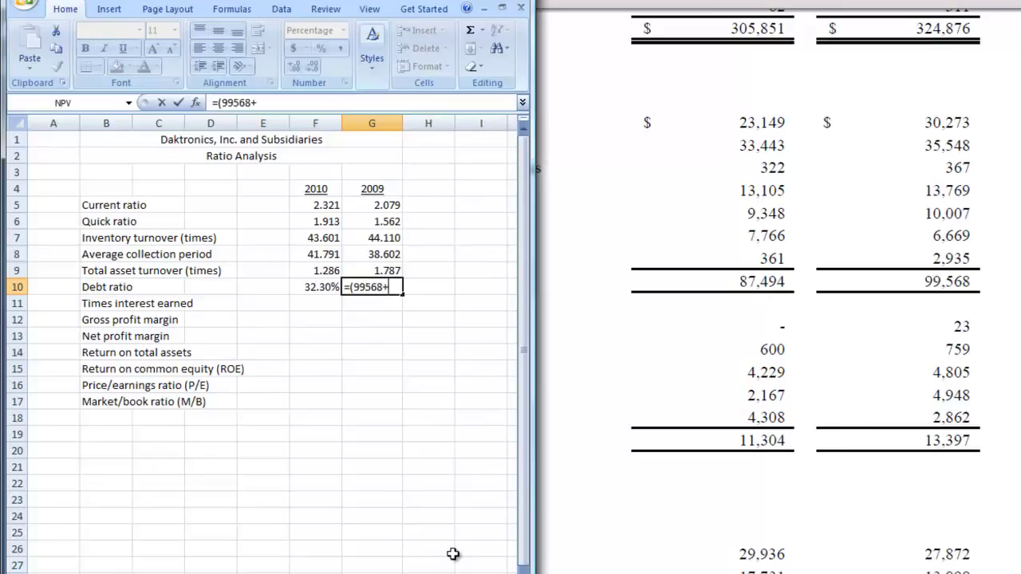
text(13397))
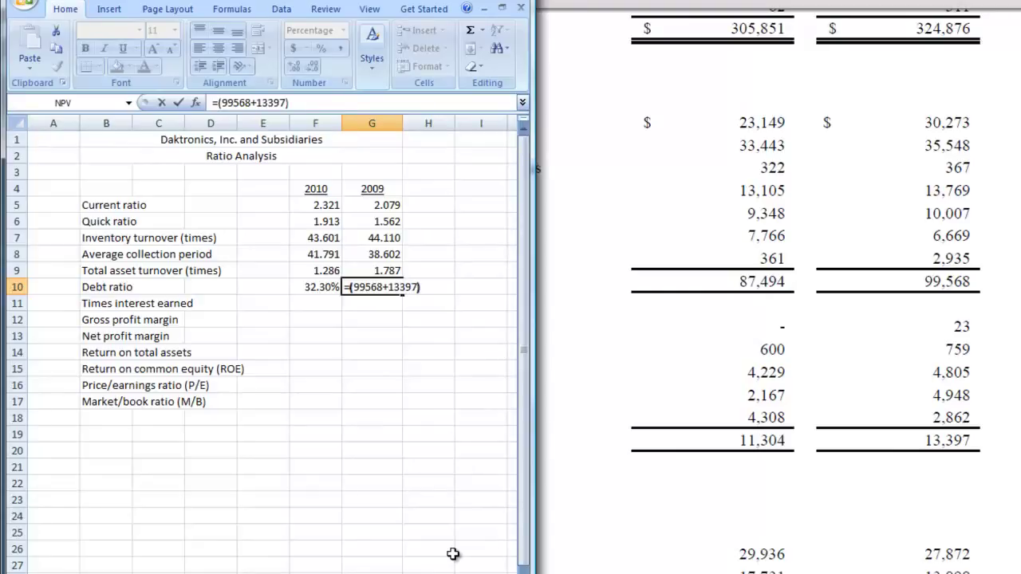
text(/)
Find the 2009 total assets in the balance sheet and finish the G10 debt ratio formula with 324876 as the denominator
click(870, 322)
scroll(870, 303, up, 10)
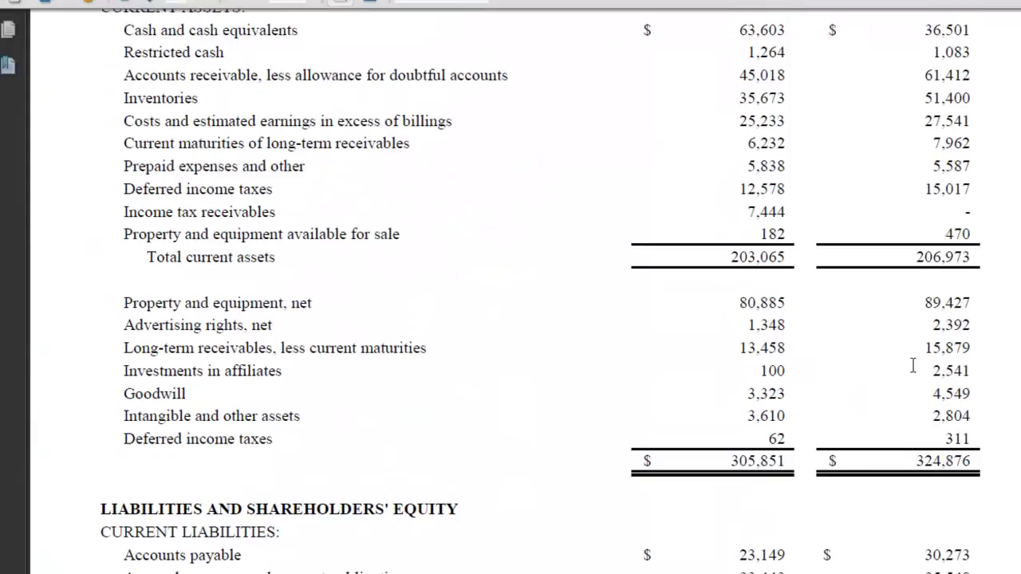
triple_click(957, 454)
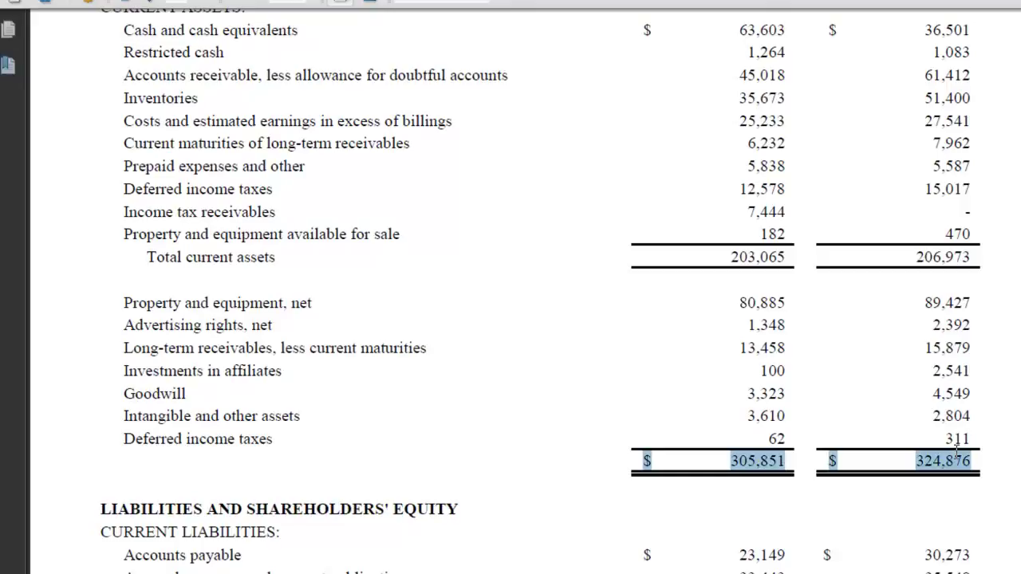
scroll(956, 454, down, 9)
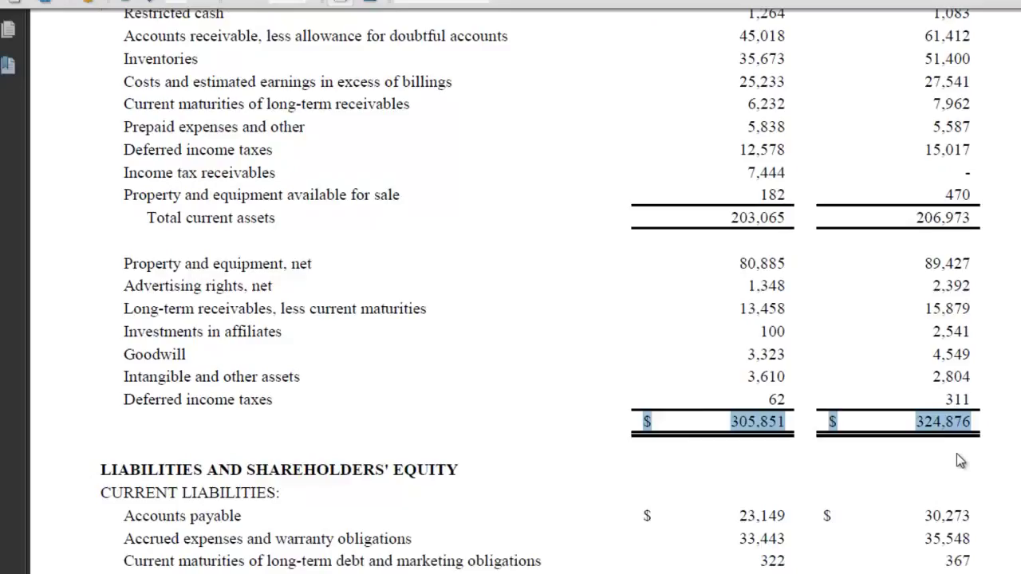
click(956, 452)
scroll(957, 452, down, 7)
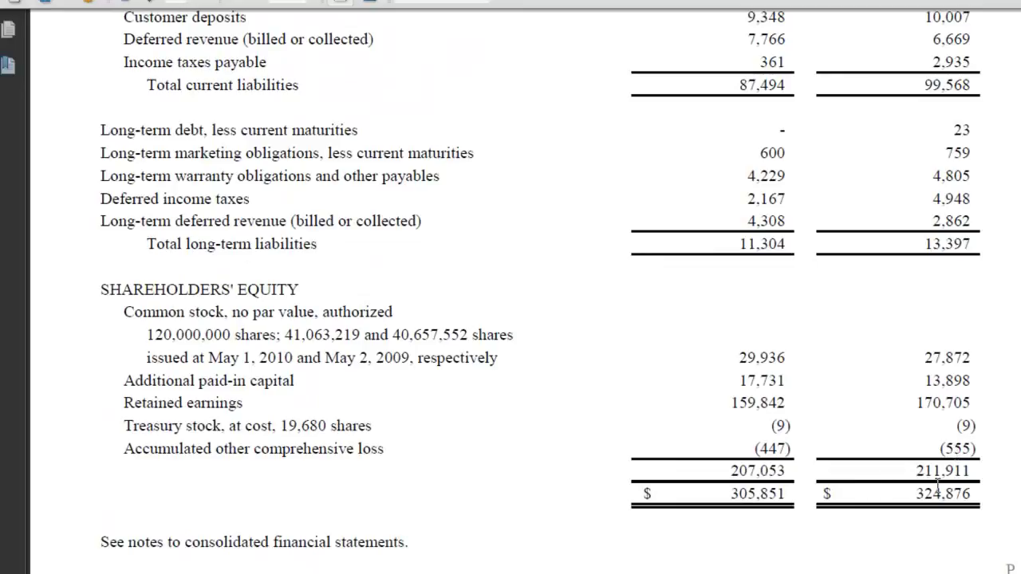
triple_click(938, 487)
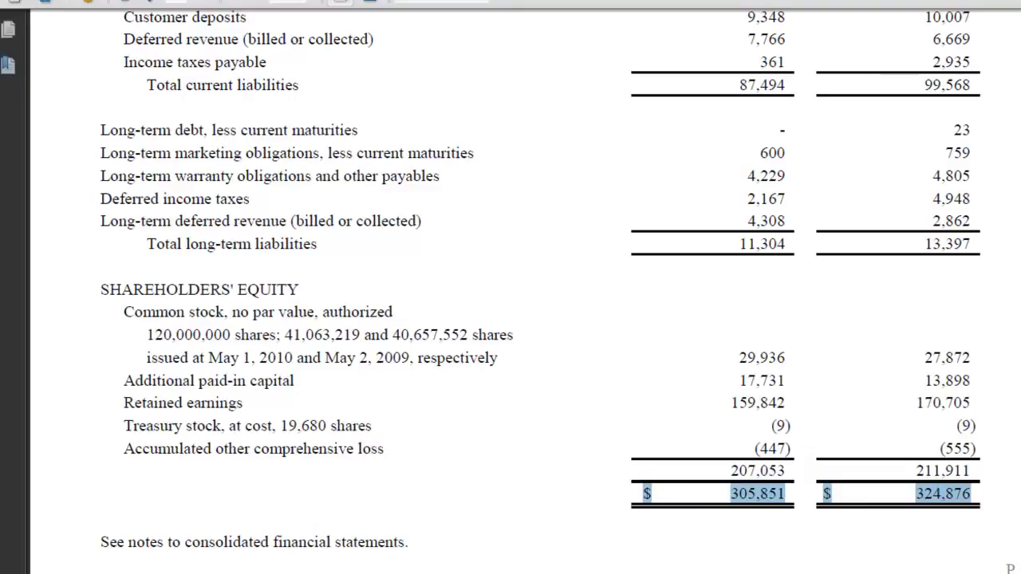
key(alt+Tab)
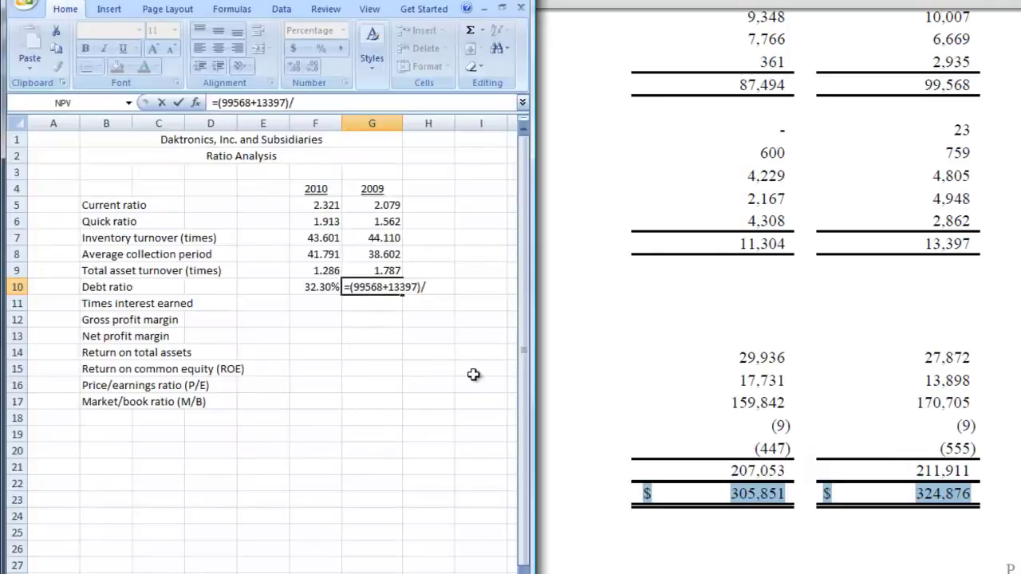
text(324876)
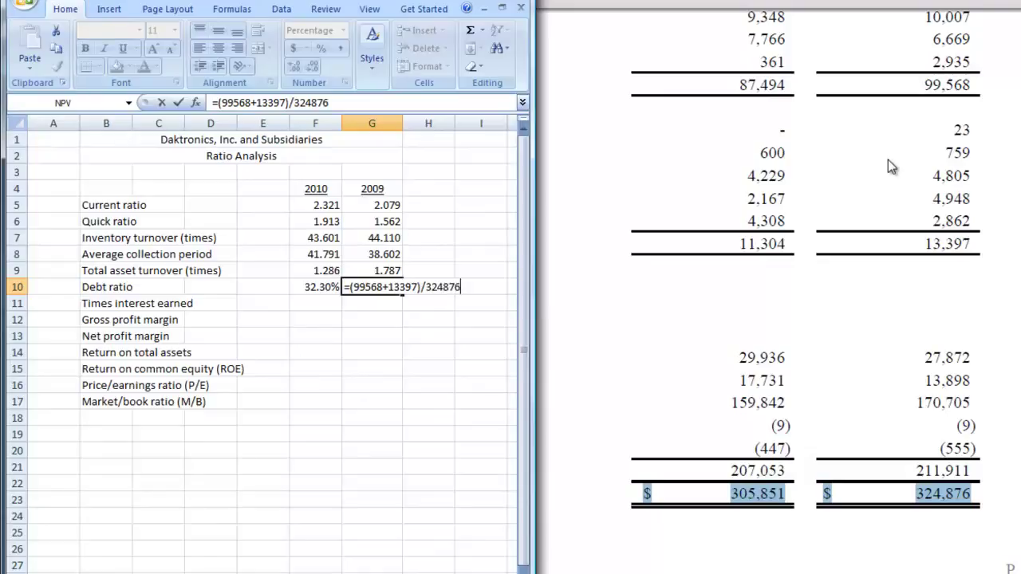
key(Return)
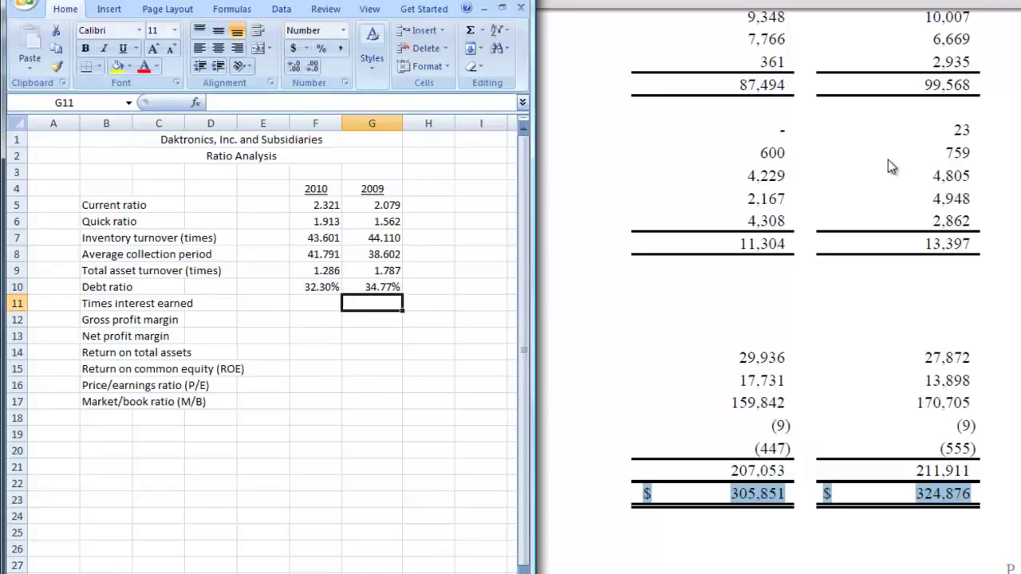
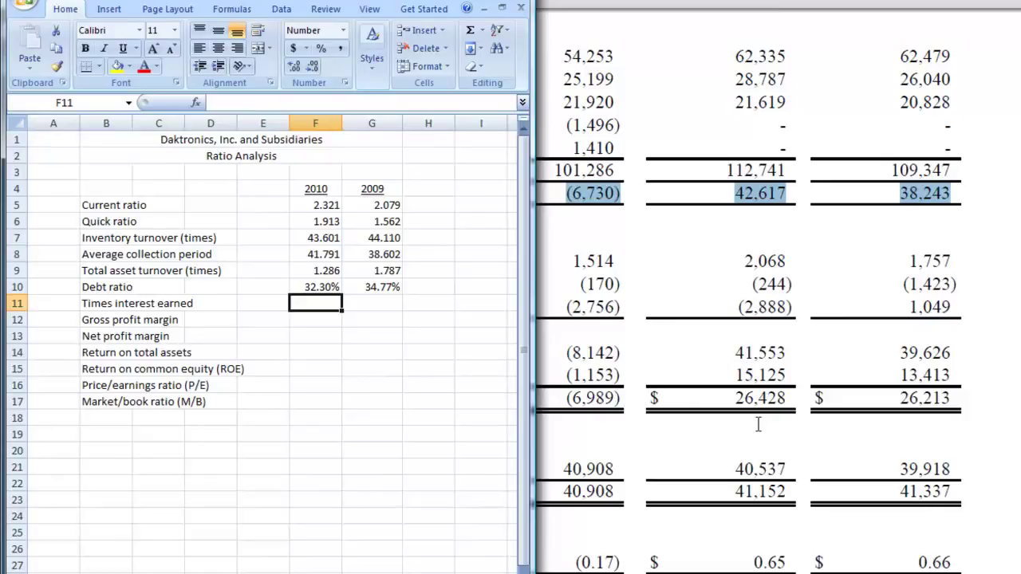
Enter the 2010 times interest earned formula =6730/(1514-170) in F11, using operating income, interest income and interest expense
text(=)
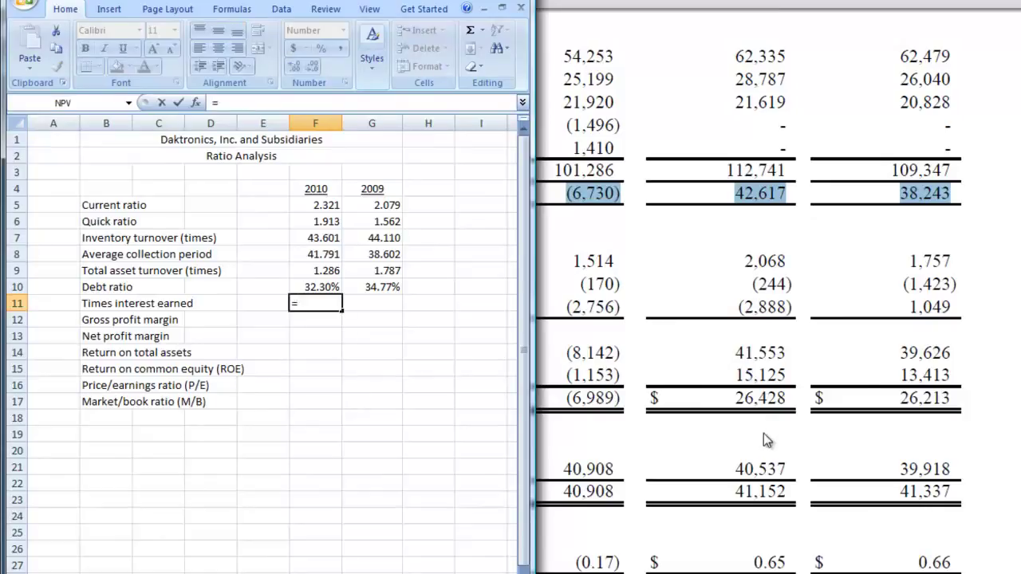
text(=6730)
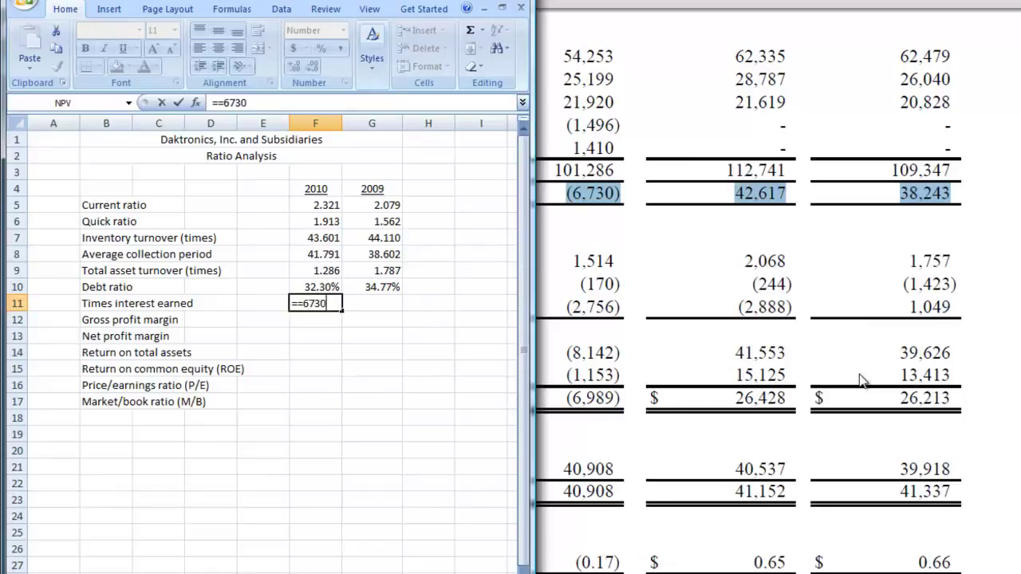
text(/()
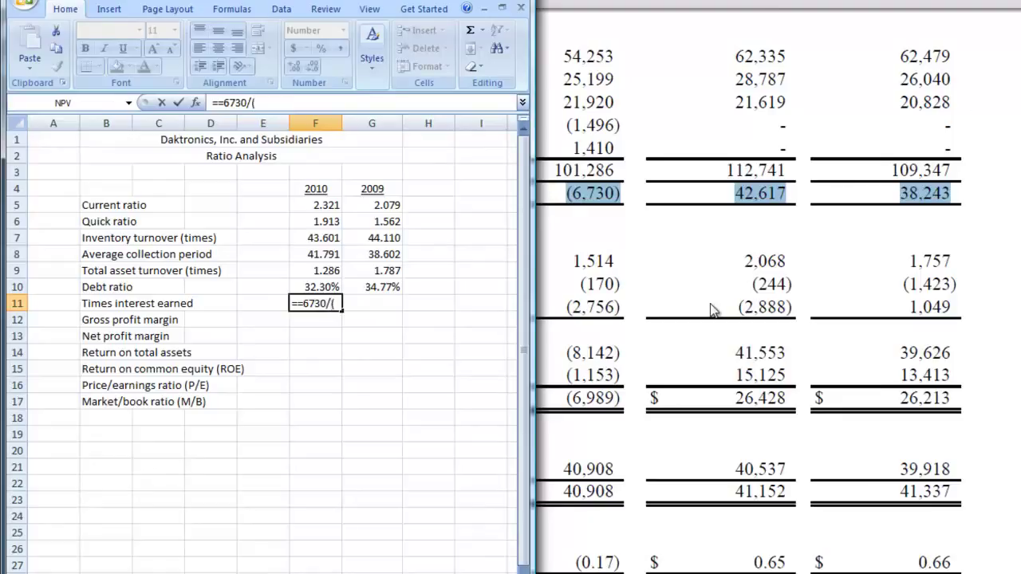
click(656, 311)
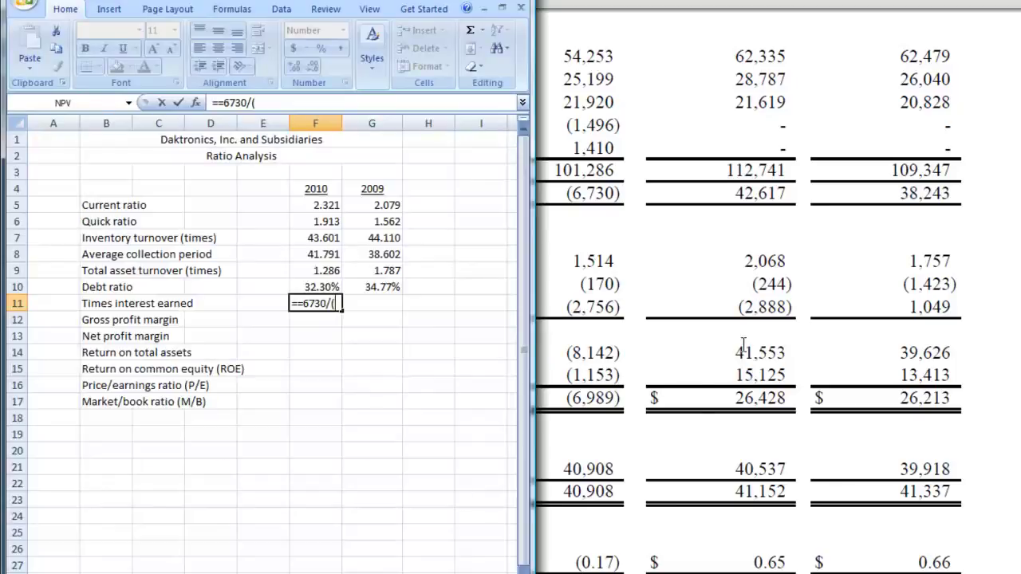
text(1514-170)
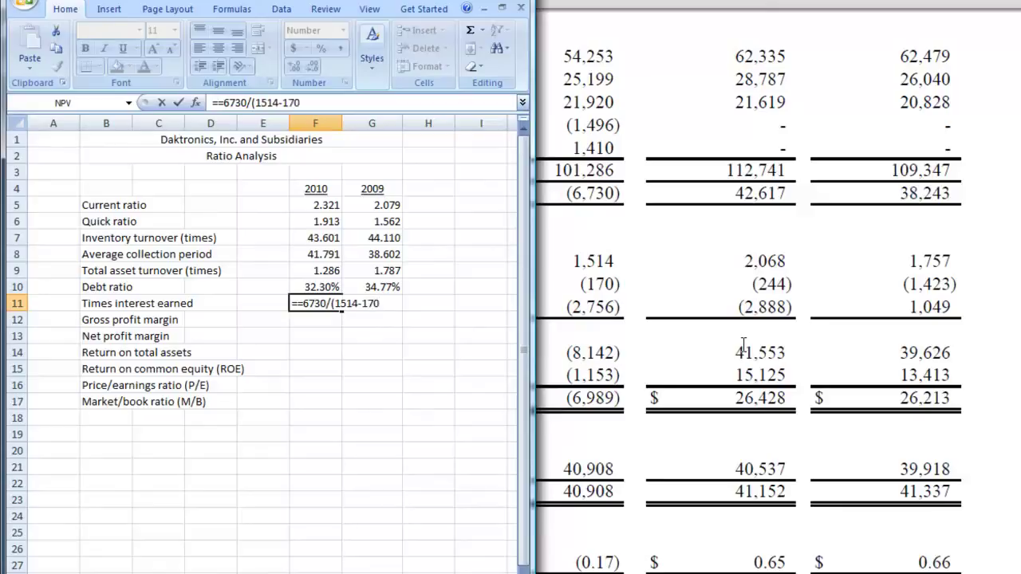
text())
click(225, 102)
key(BackSpace)
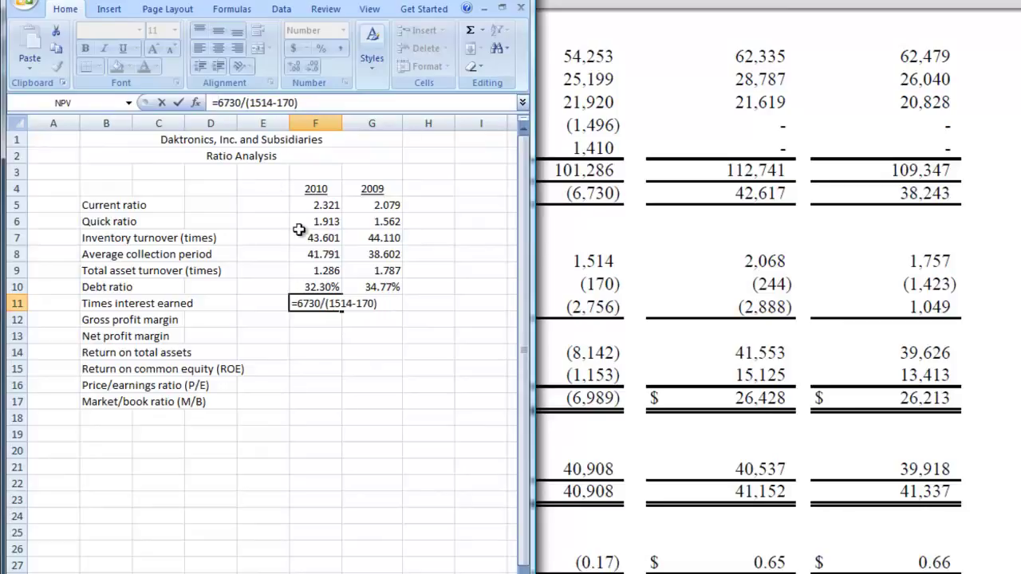
key(Return)
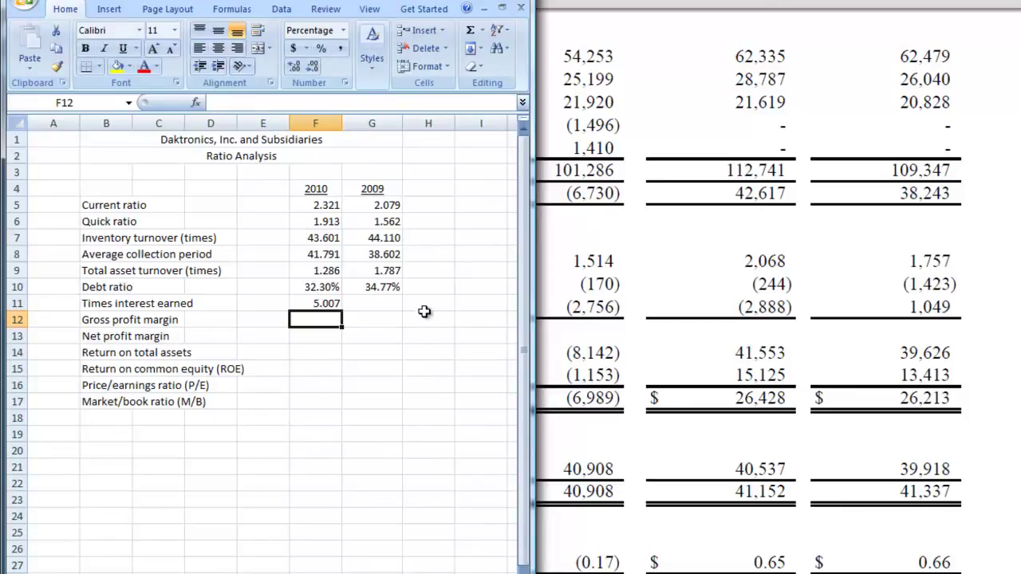
Enter the 2009 times interest earned formula =42617/(2068-244) in G11, using operating income, interest income and interest expense from the PDF income statement
click(377, 310)
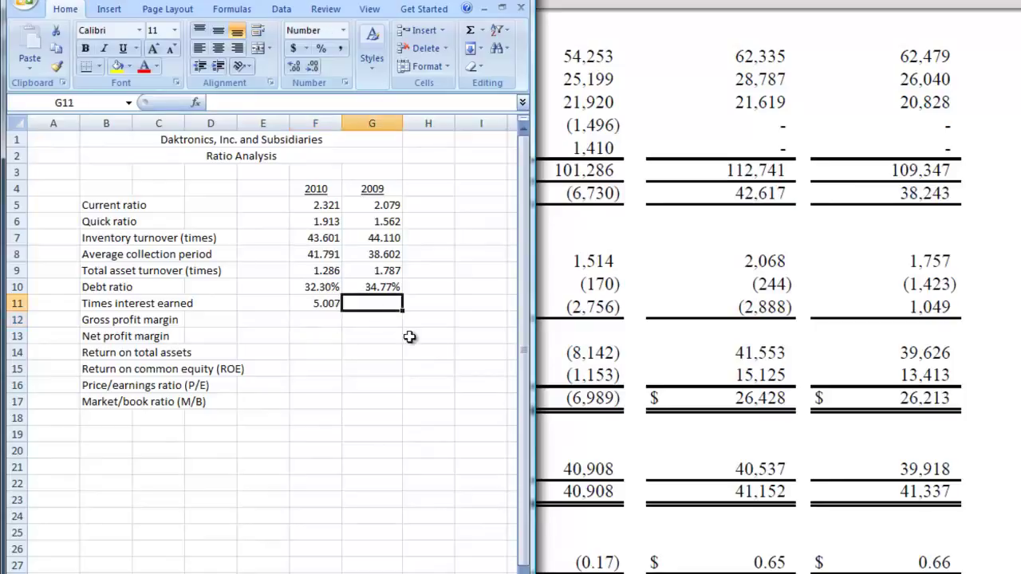
click(779, 423)
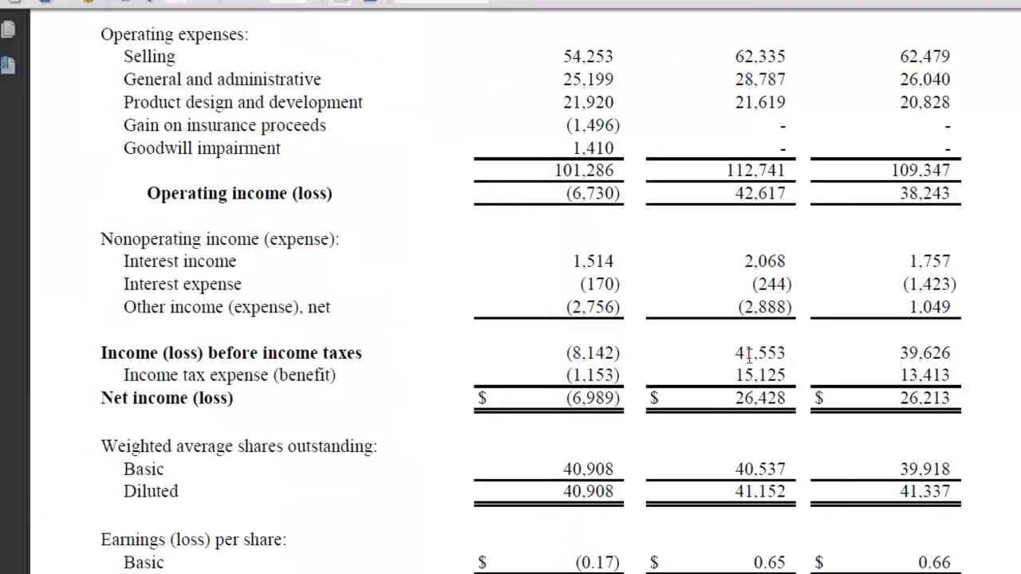
drag(745, 194, 789, 194)
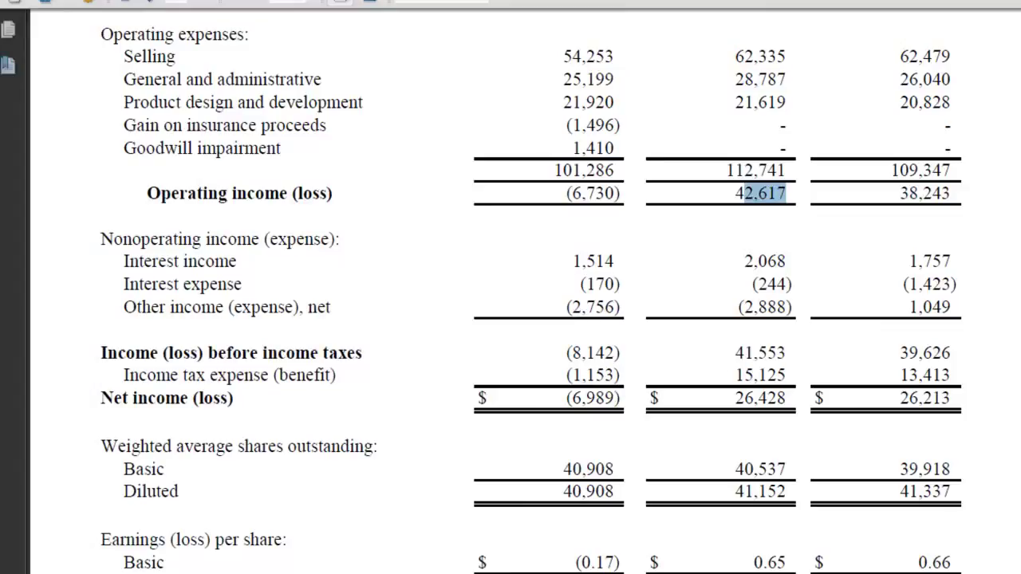
key(alt+Tab)
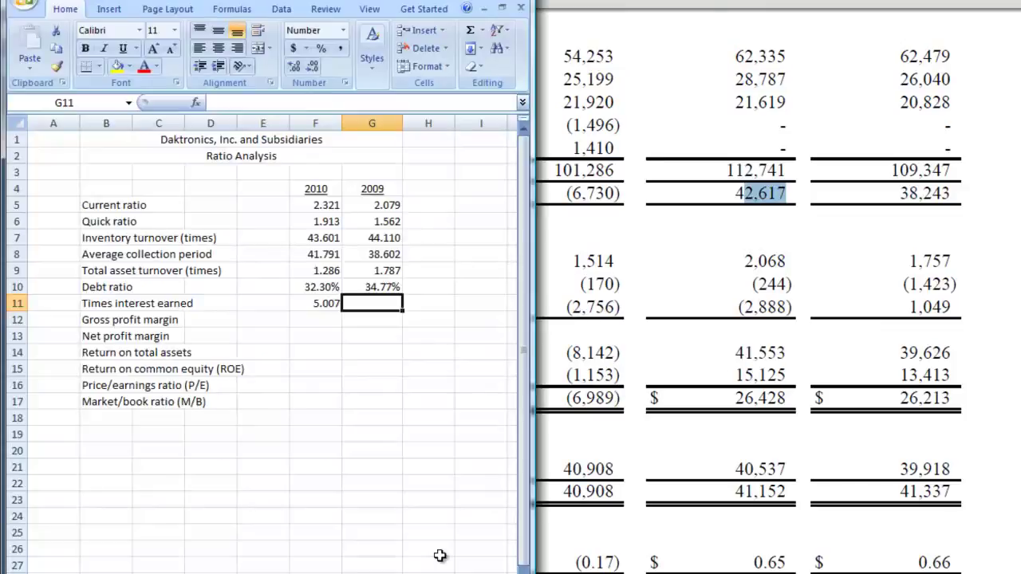
text(=)
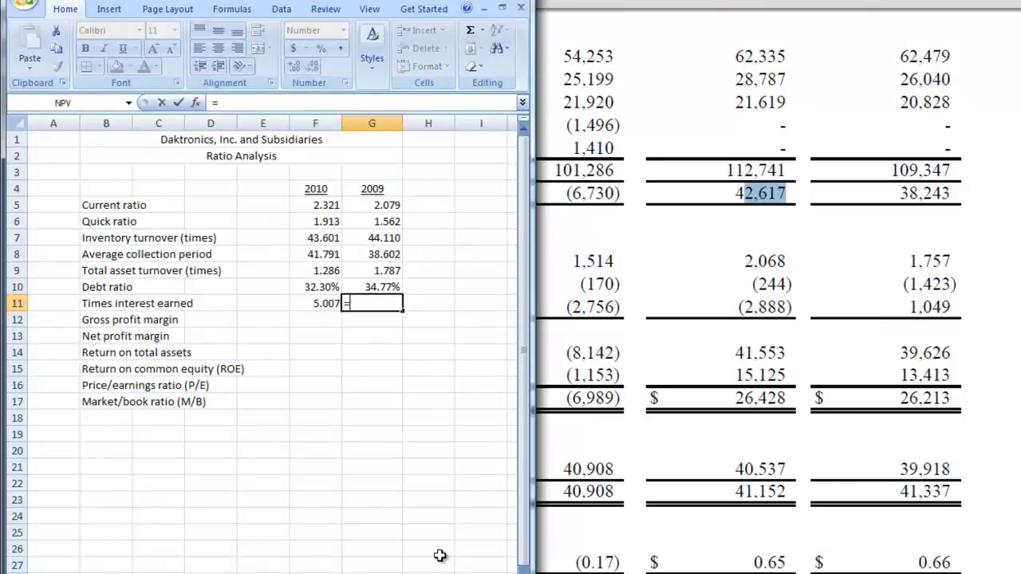
text(42)
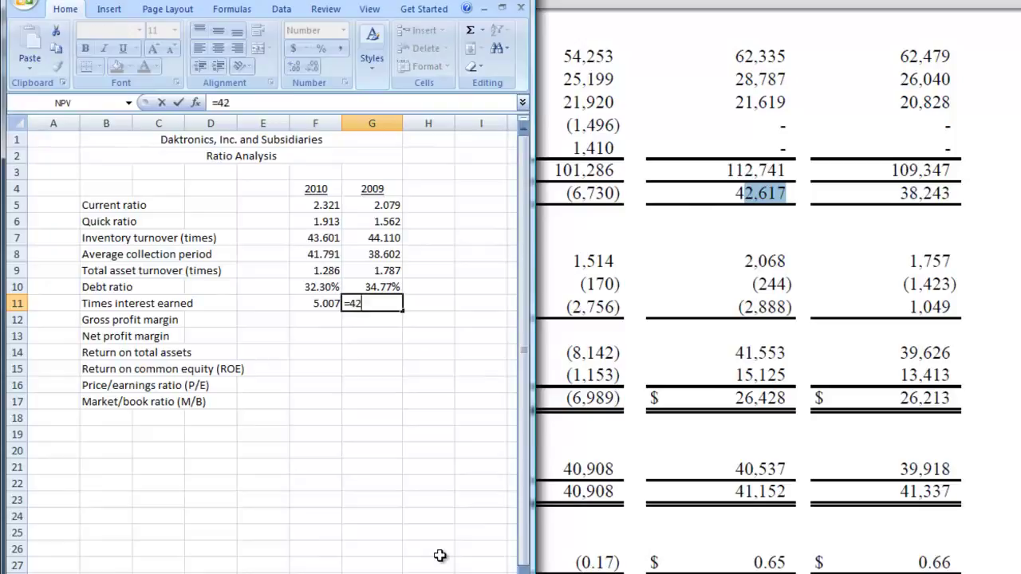
text(617/)
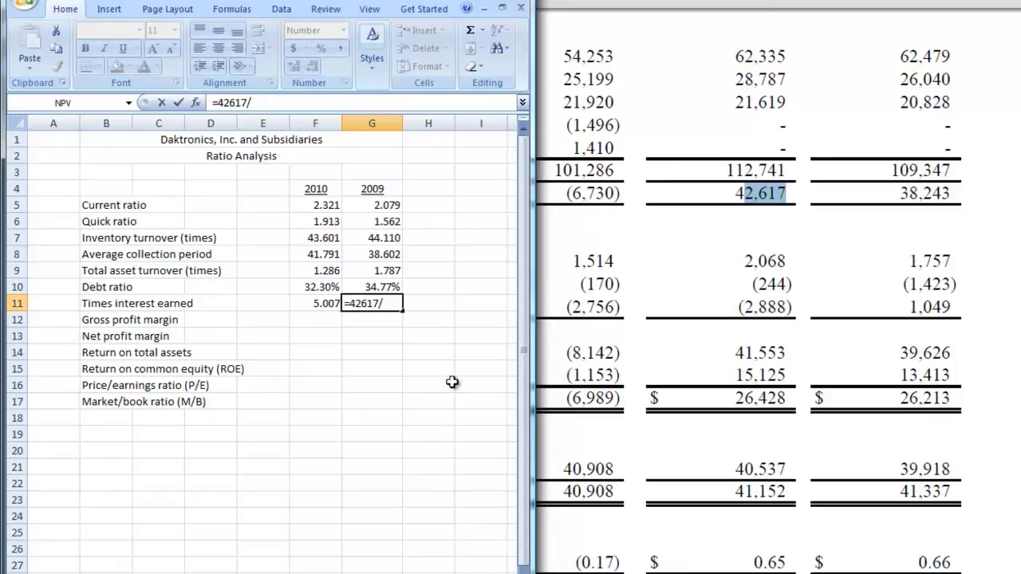
text((2068)
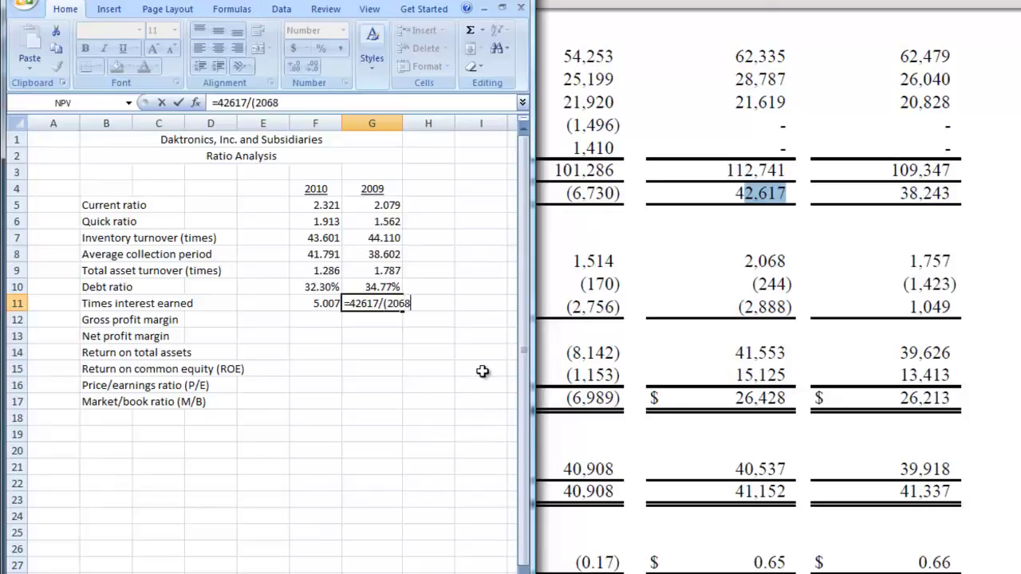
text(-244))
key(Return)
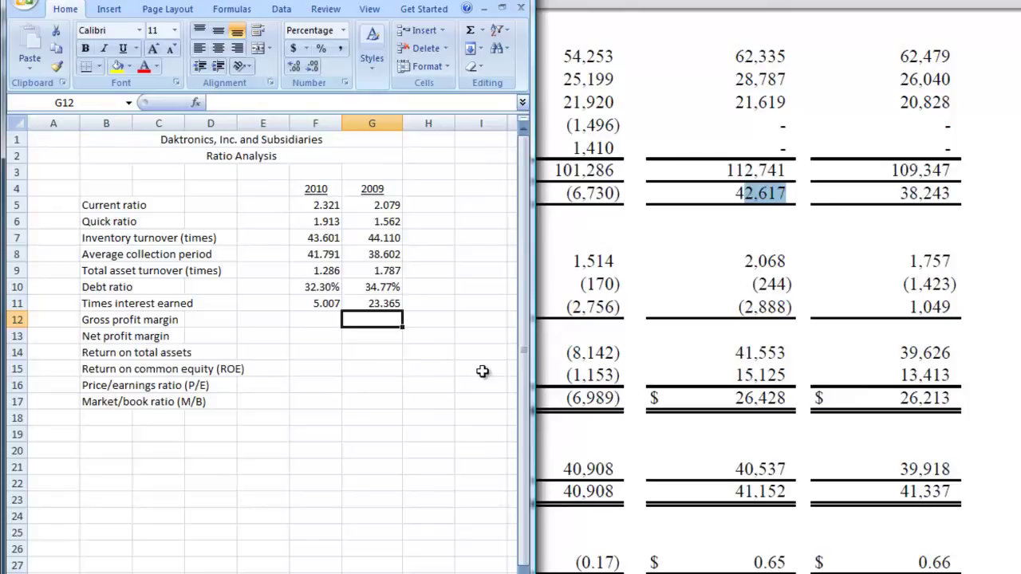
Look up 2010 gross profit in the PDF statement of operations and start the F12 gross profit margin formula as =94556/
click(650, 390)
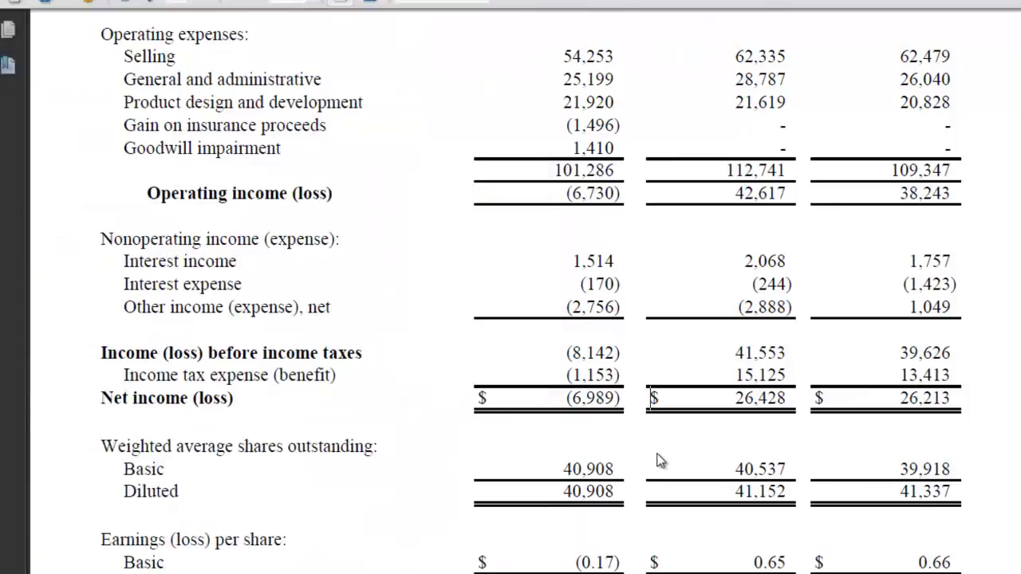
scroll(686, 511, up, 2)
scroll(650, 472, up, 3)
scroll(701, 457, up, 2)
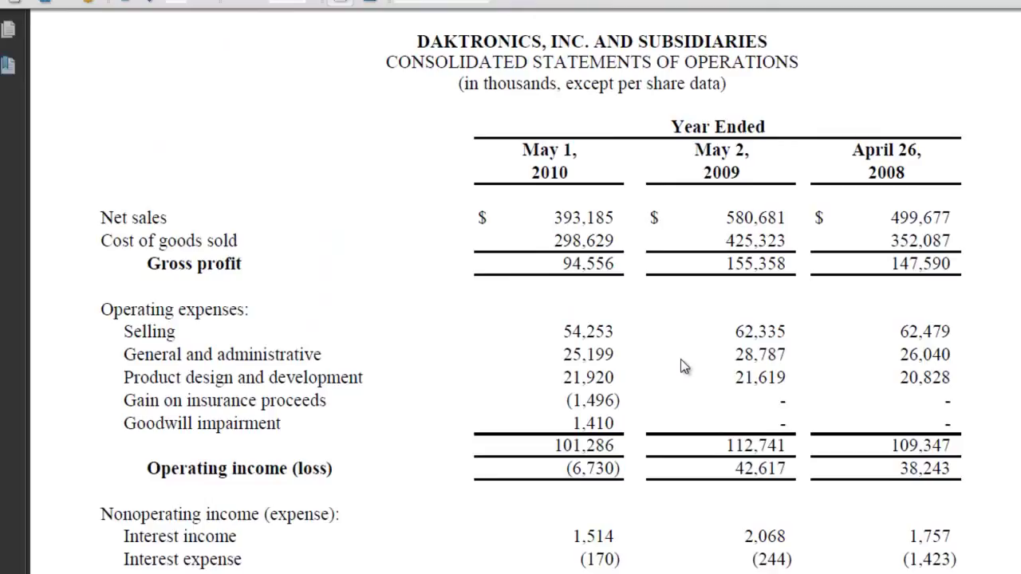
double_click(617, 265)
double_click(576, 265)
double_click(576, 257)
triple_click(576, 257)
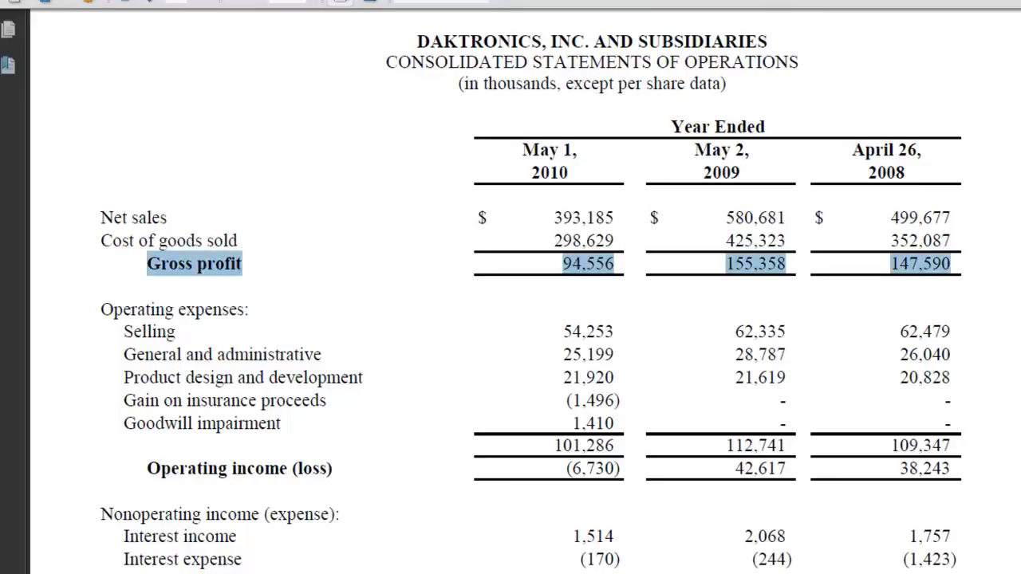
key(alt+Tab)
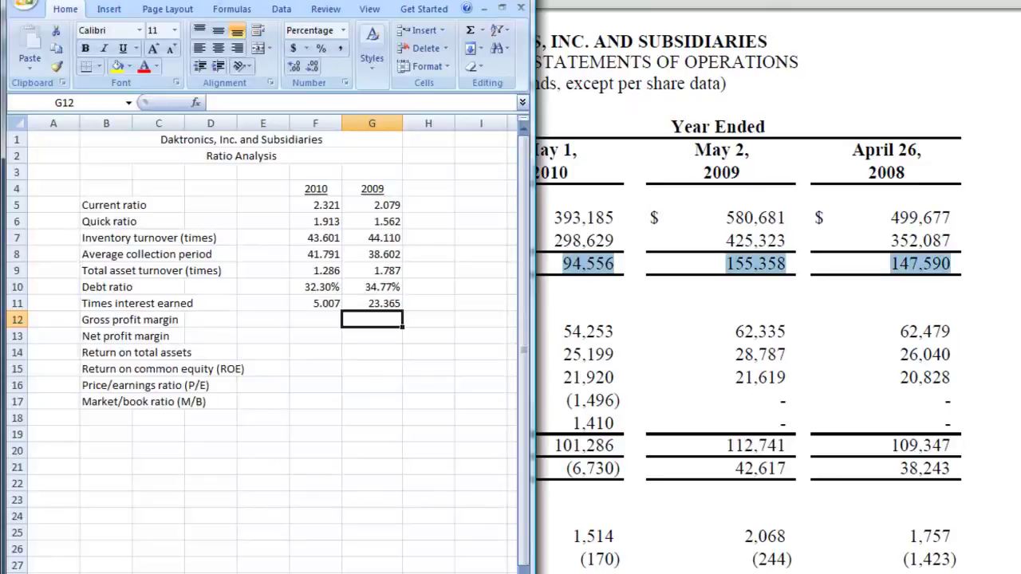
click(300, 320)
text(=)
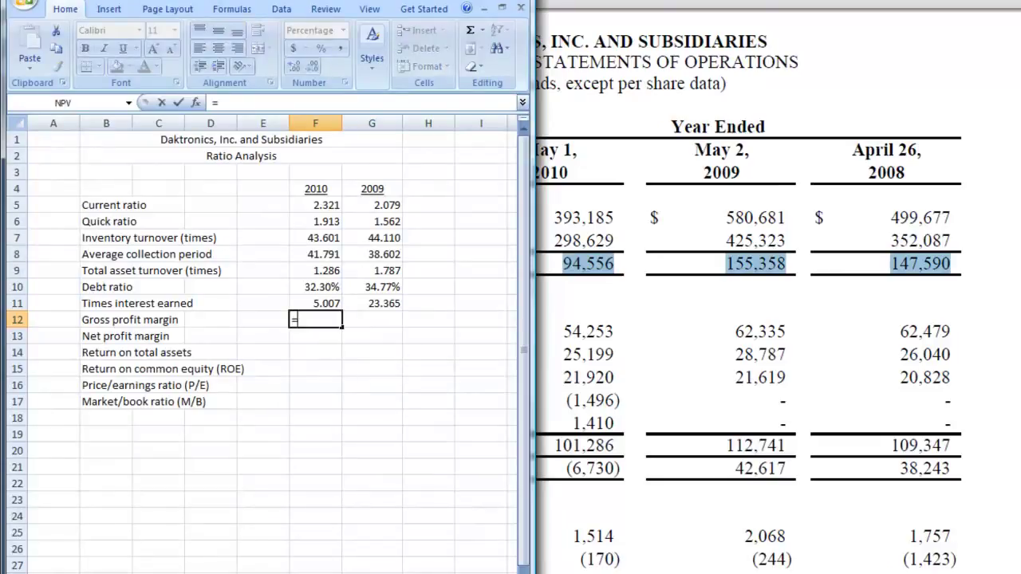
text(94556/)
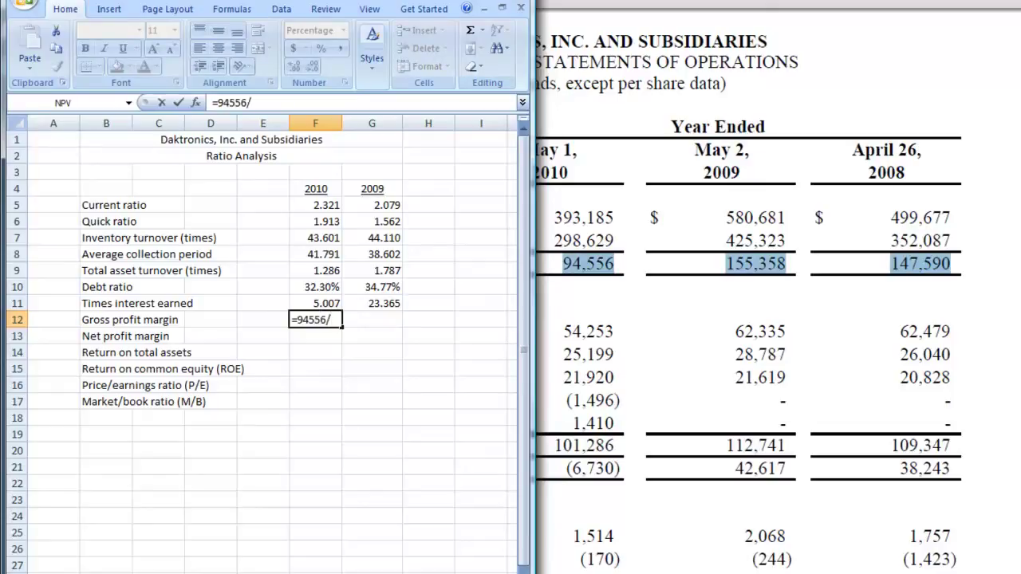
Find 2010 net sales in the PDF statement of operations and complete the F12 gross profit margin formula with 393185 as the denominator
click(595, 217)
triple_click(595, 217)
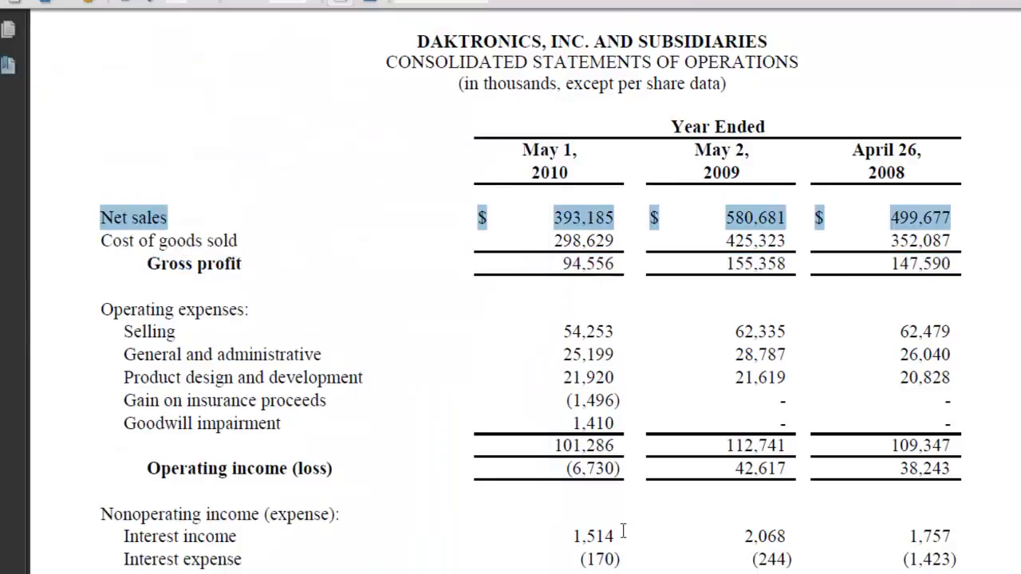
key(alt+Tab)
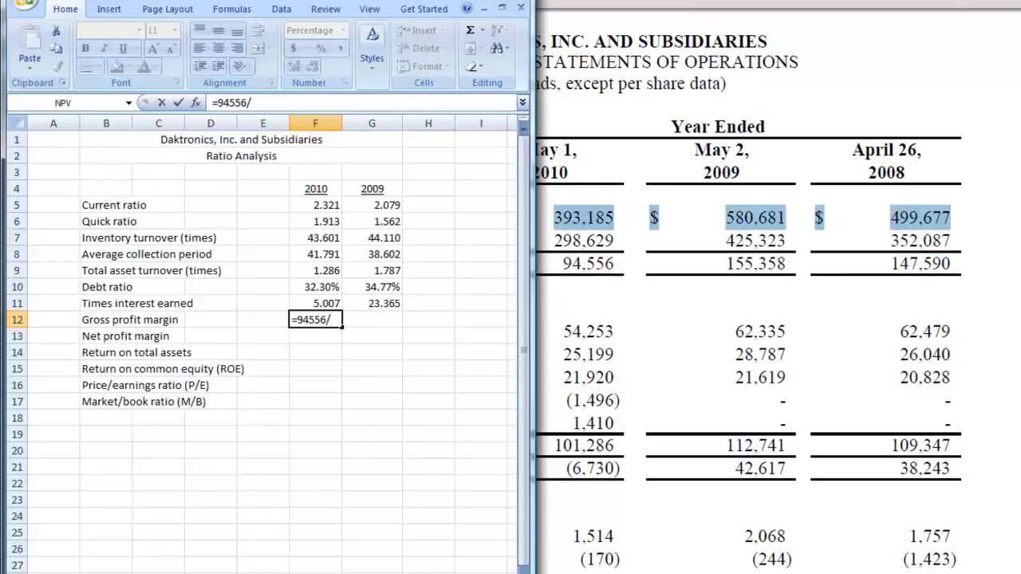
text(393185)
key(Return)
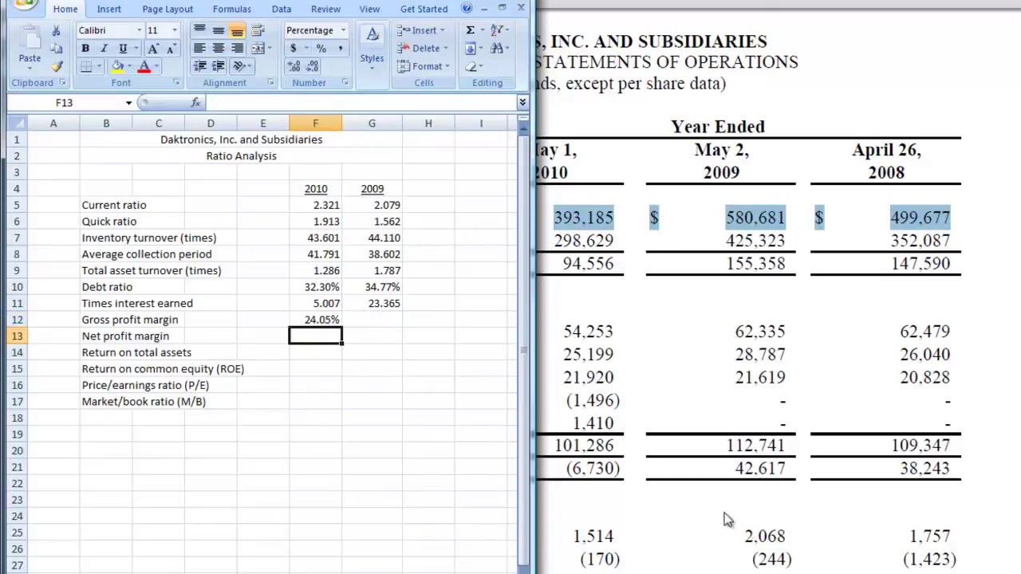
Enter the 2009 gross profit margin formula =155358/580681 in G12, using gross profit and net sales from the PDF statement of operations
click(375, 324)
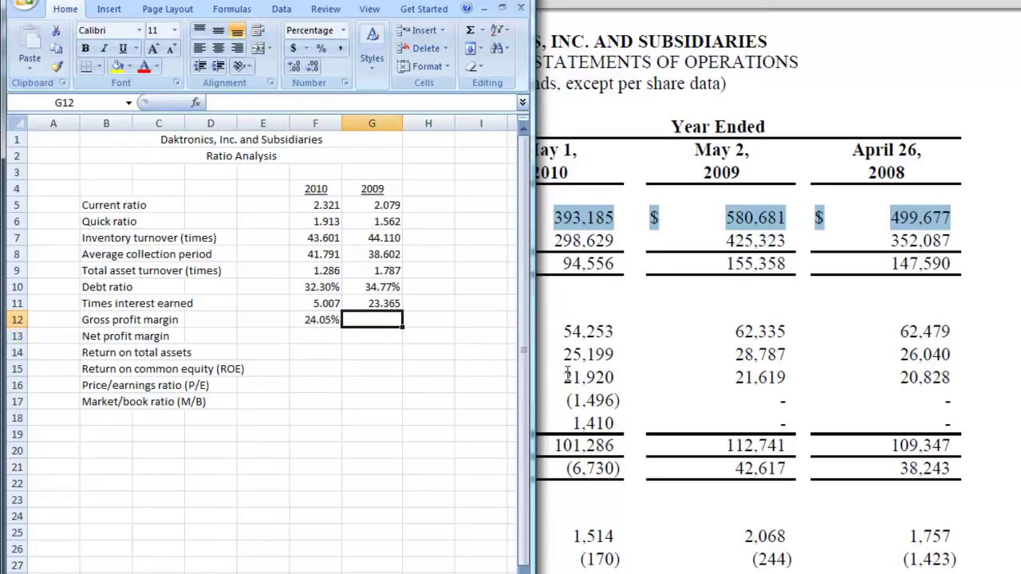
text(=)
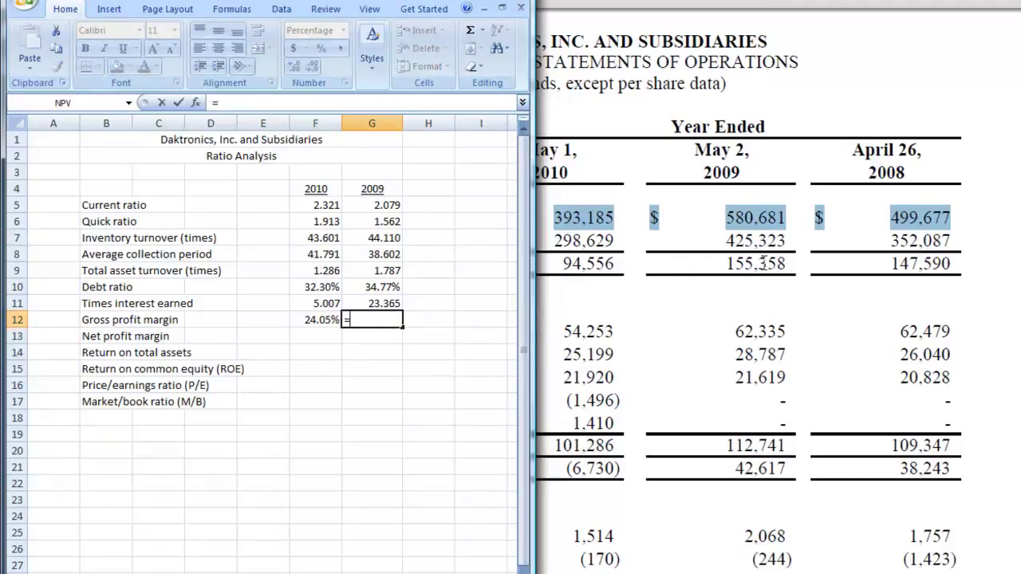
click(764, 259)
triple_click(764, 261)
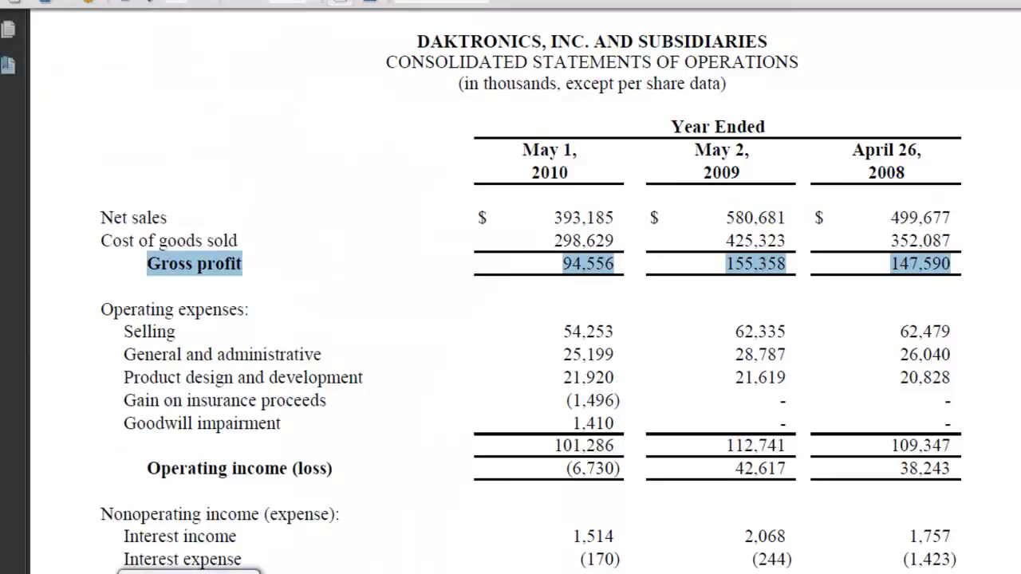
key(alt+Tab)
text(155358)
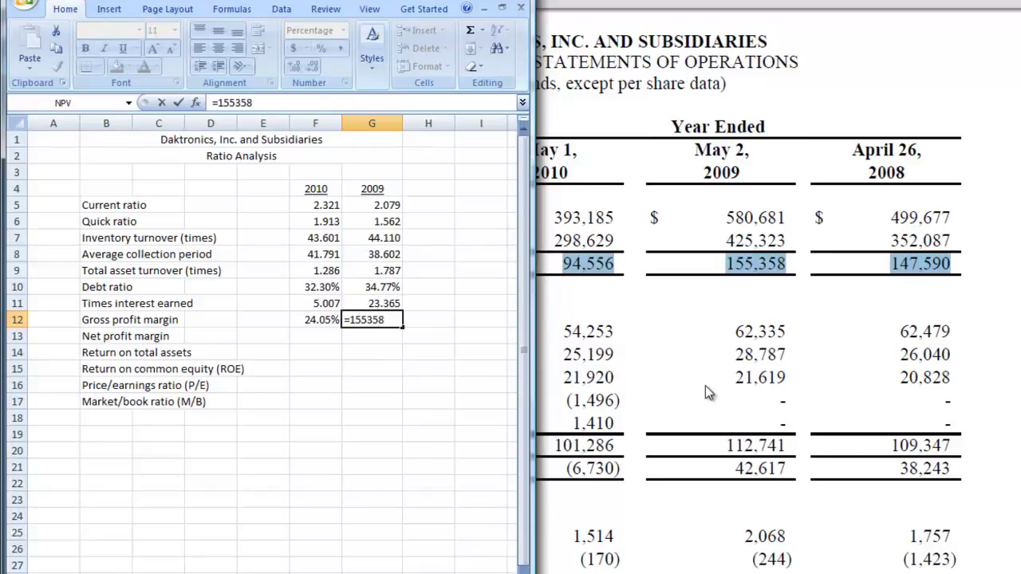
text(/580681)
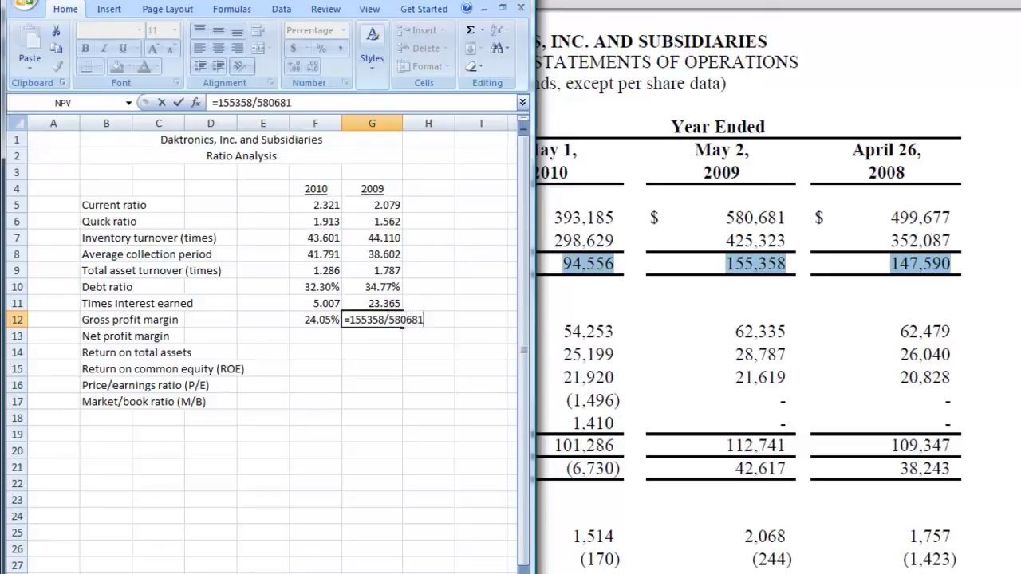
key(Return)
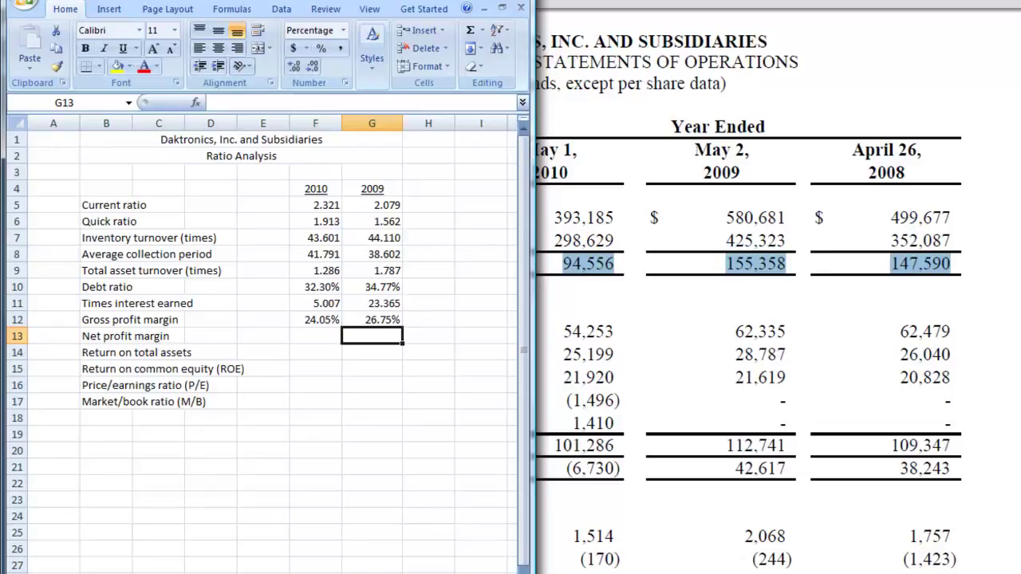
Look up the 2010 net loss in the PDF statement of operations and enter the net profit margin formula =-6989/393185 in F13
click(319, 338)
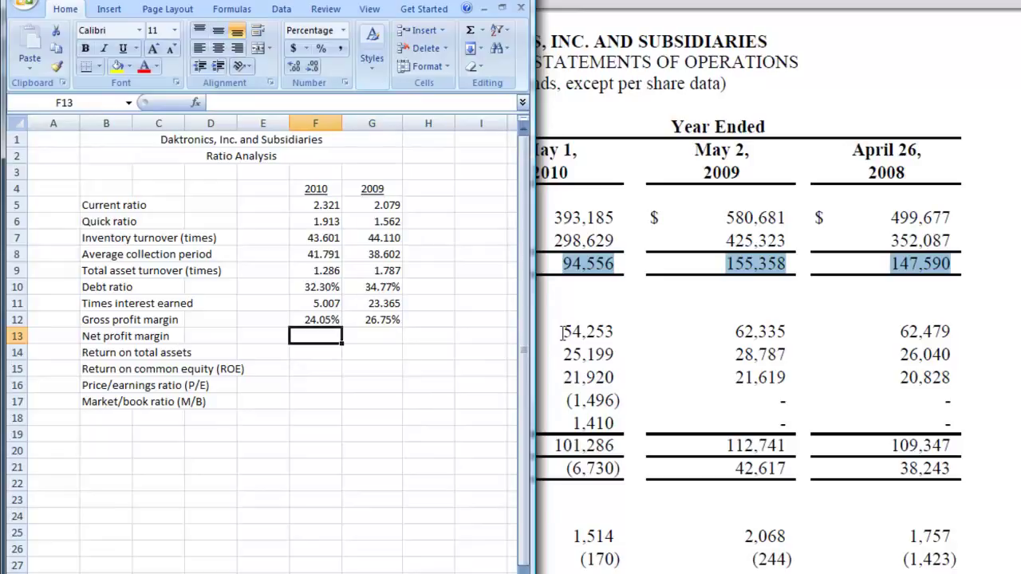
click(717, 361)
scroll(727, 381, down, 2)
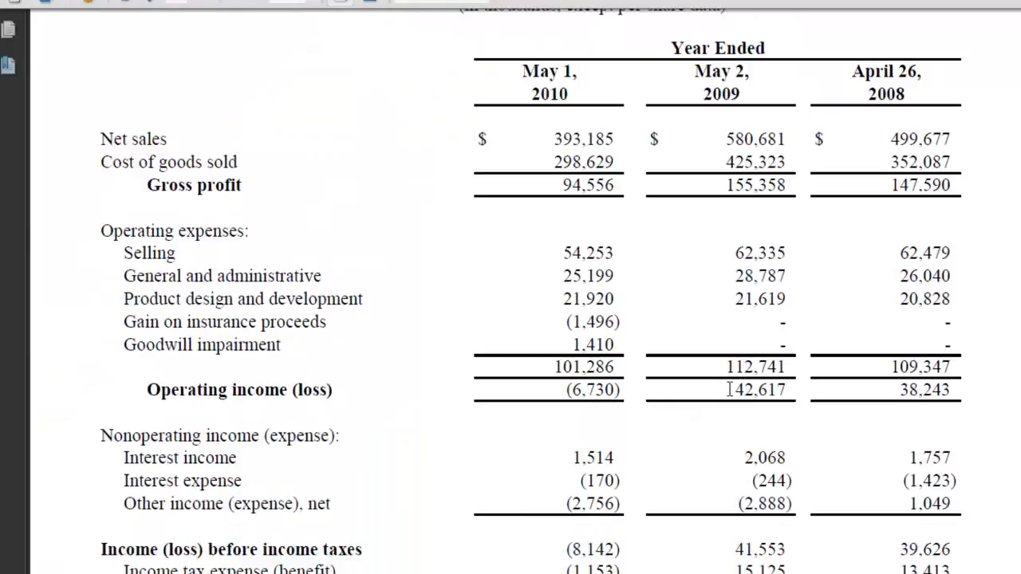
scroll(723, 395, down, 2)
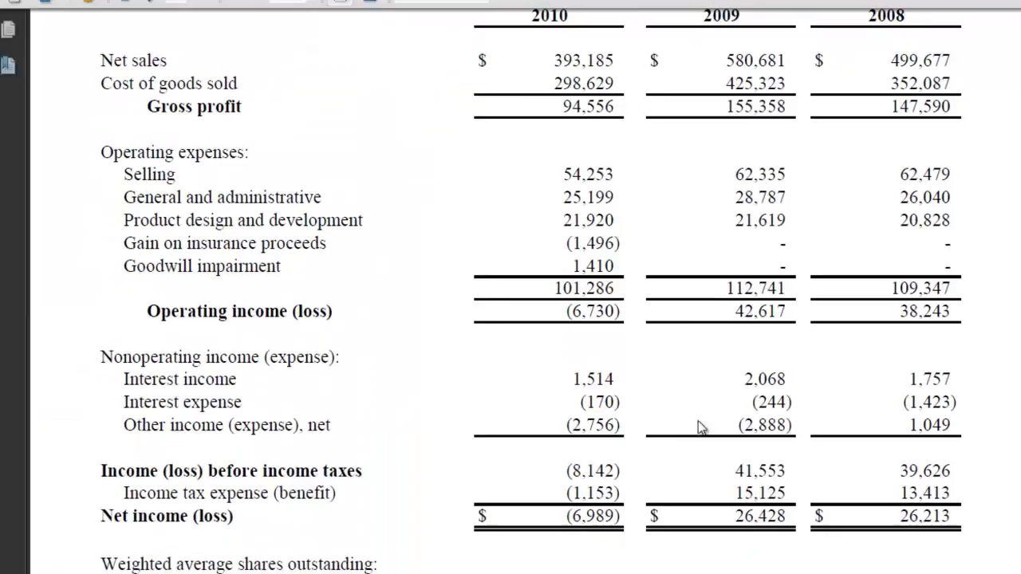
triple_click(588, 516)
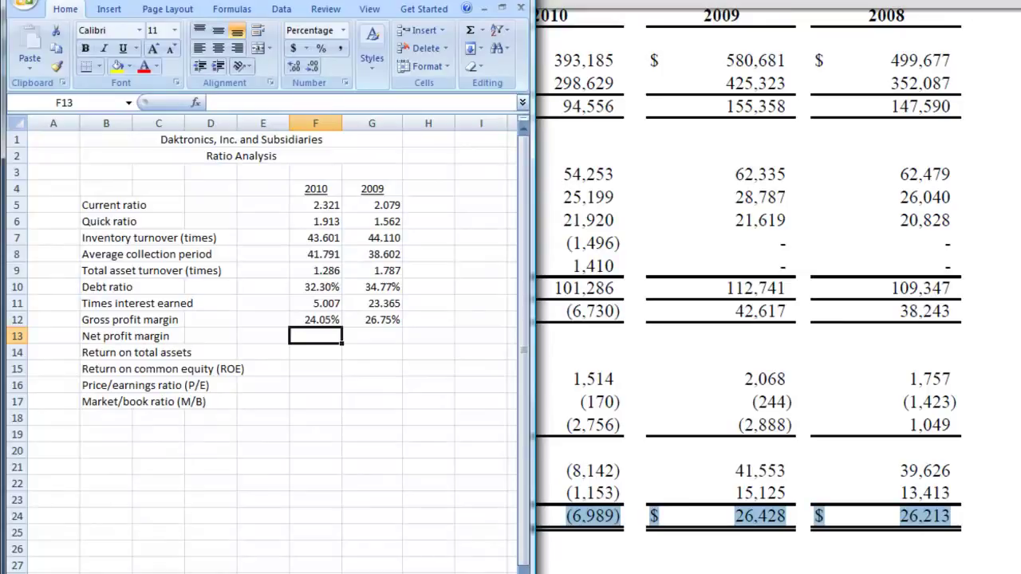
text(=)
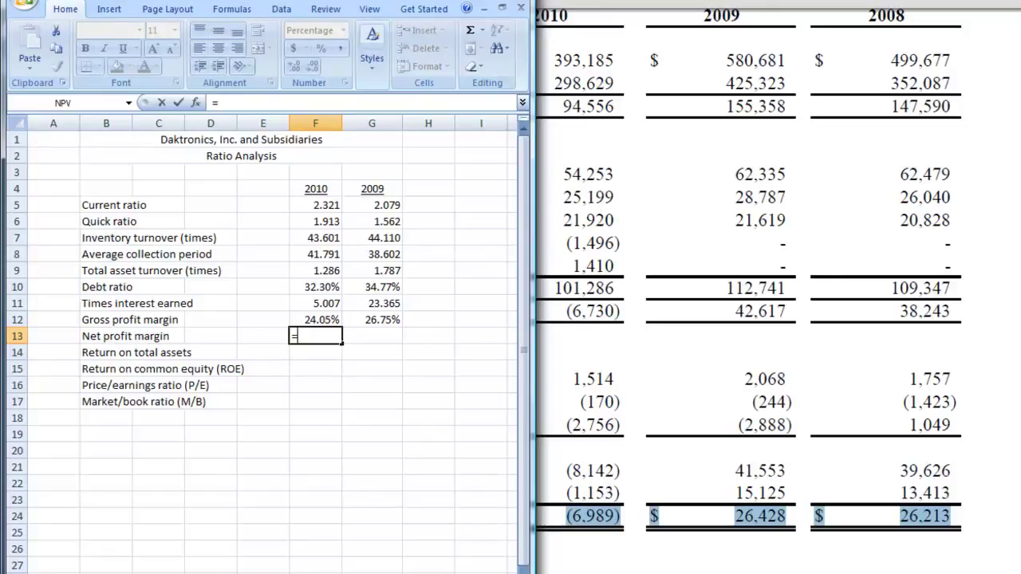
text(-6989/)
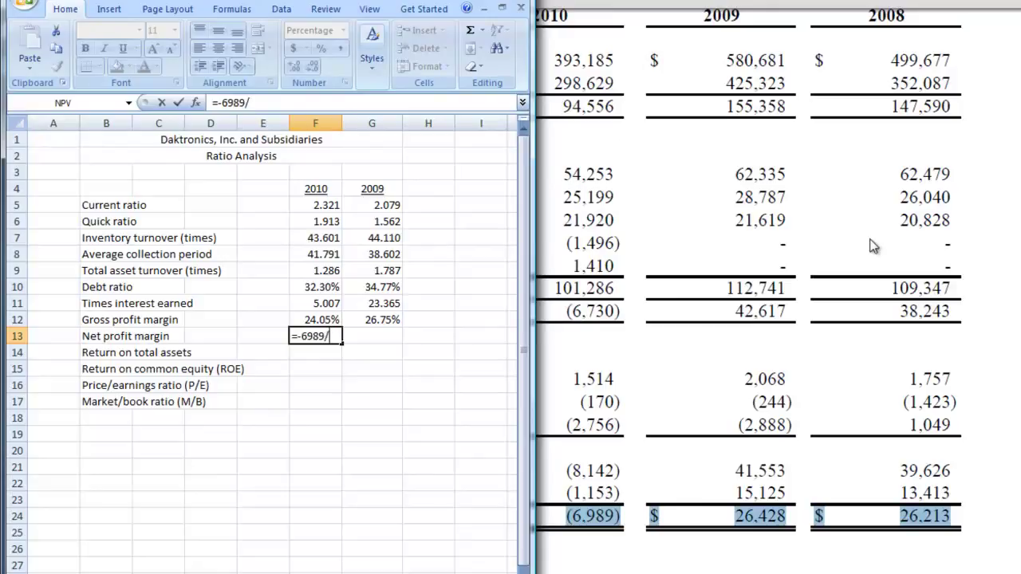
text(393185)
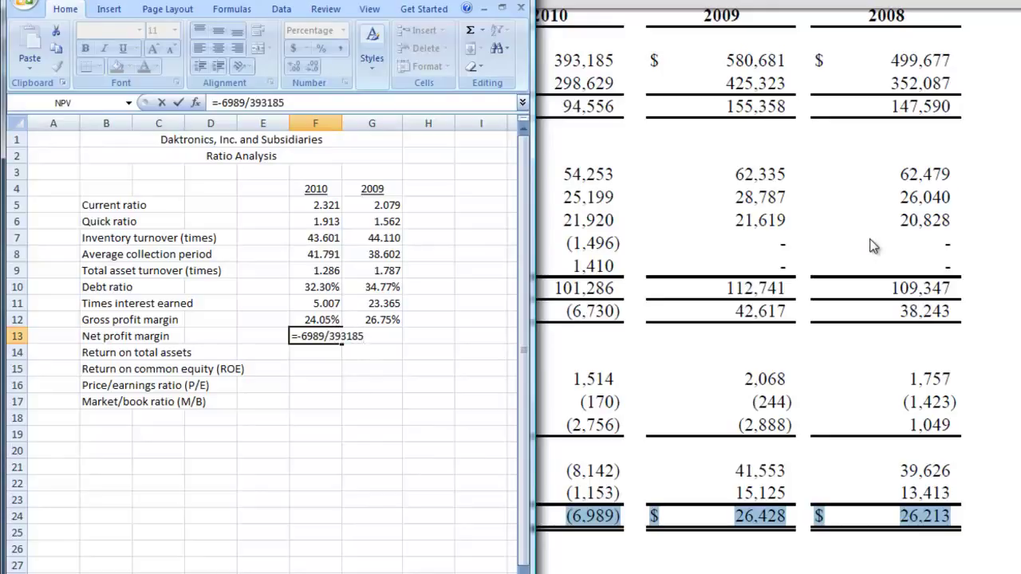
key(Return)
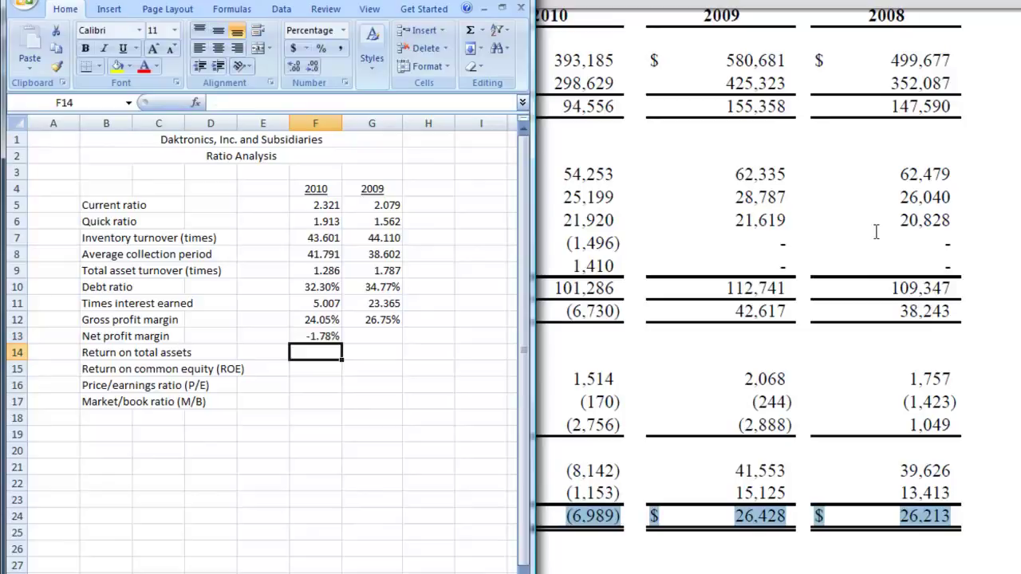
Correct the 2010 times interest earned formula in F11 to use the operating loss as a negative, =-6730/(1514-170)
click(320, 304)
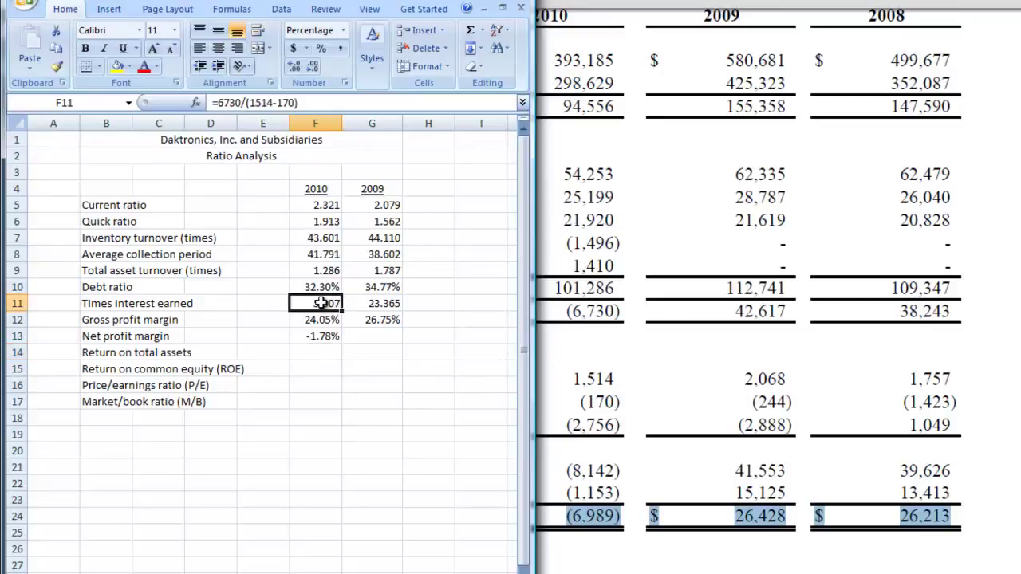
click(220, 104)
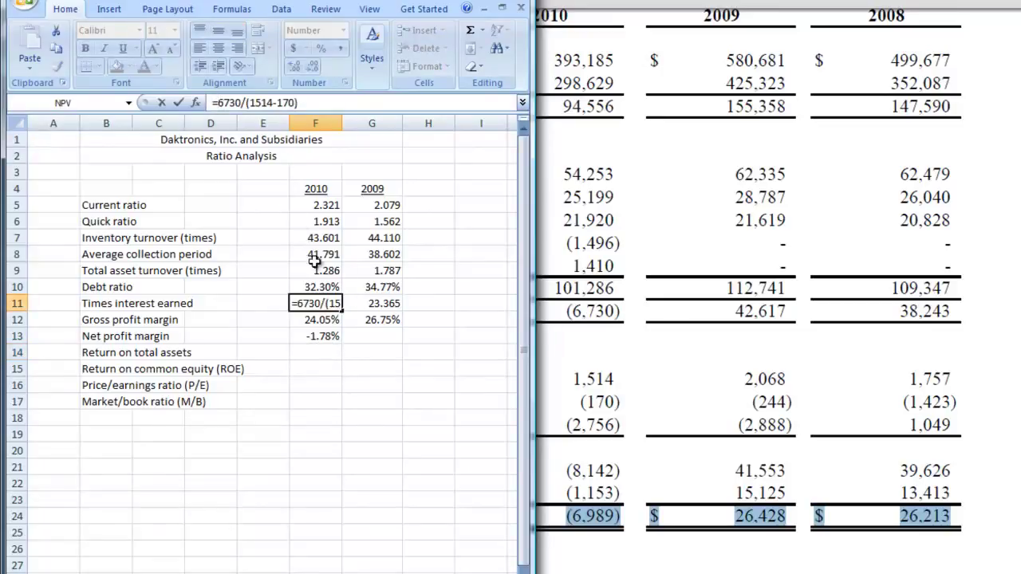
text(-)
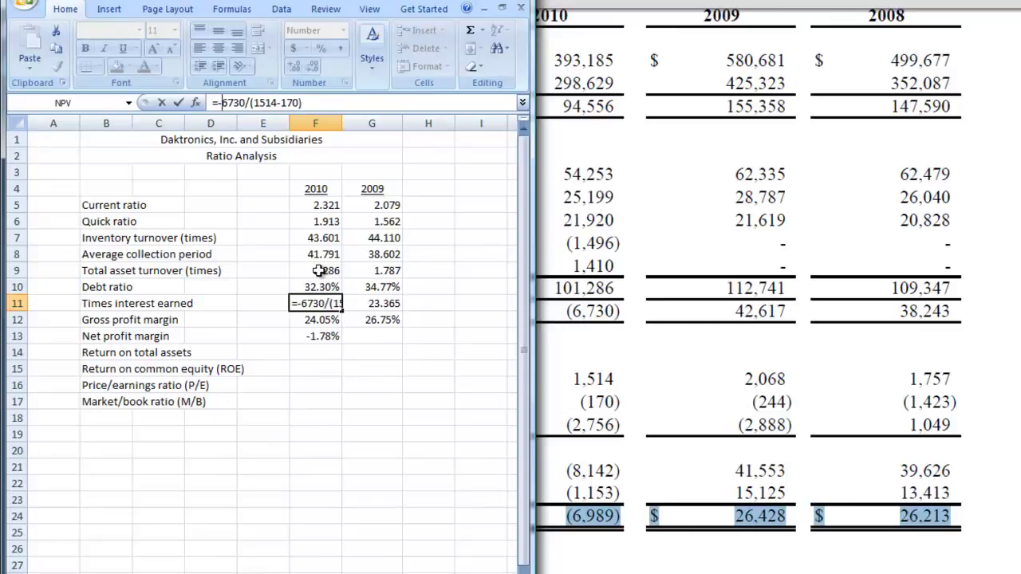
key(Return)
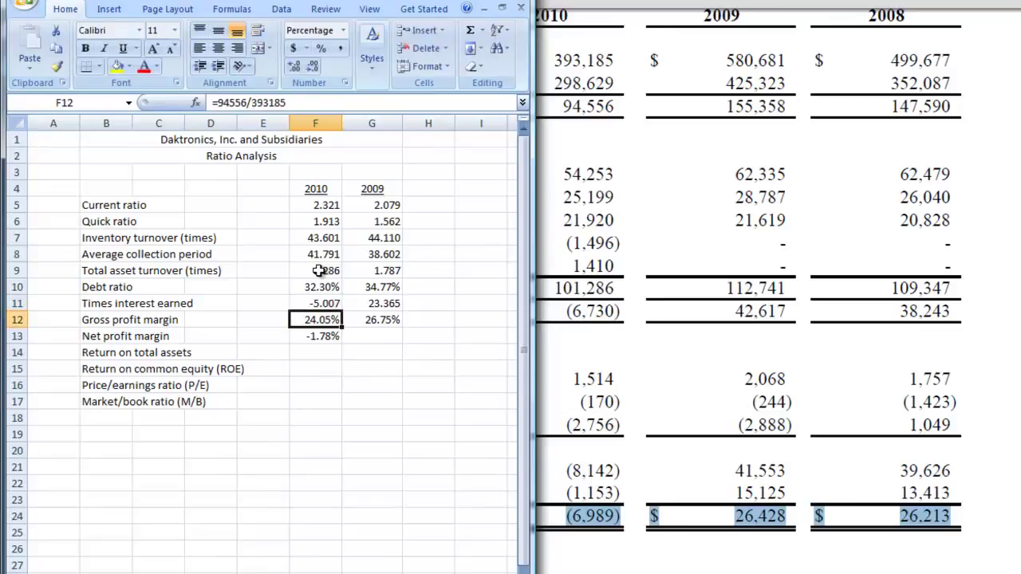
Enter the 2009 net profit margin formula =26428/580681 in G13, using net income and net sales from the statement of operations
click(367, 334)
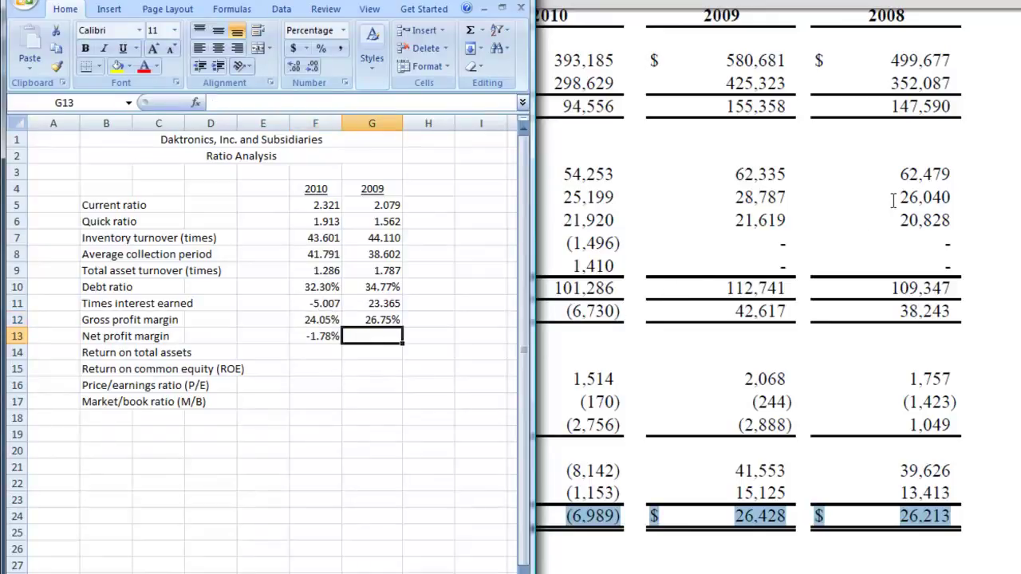
text(=)
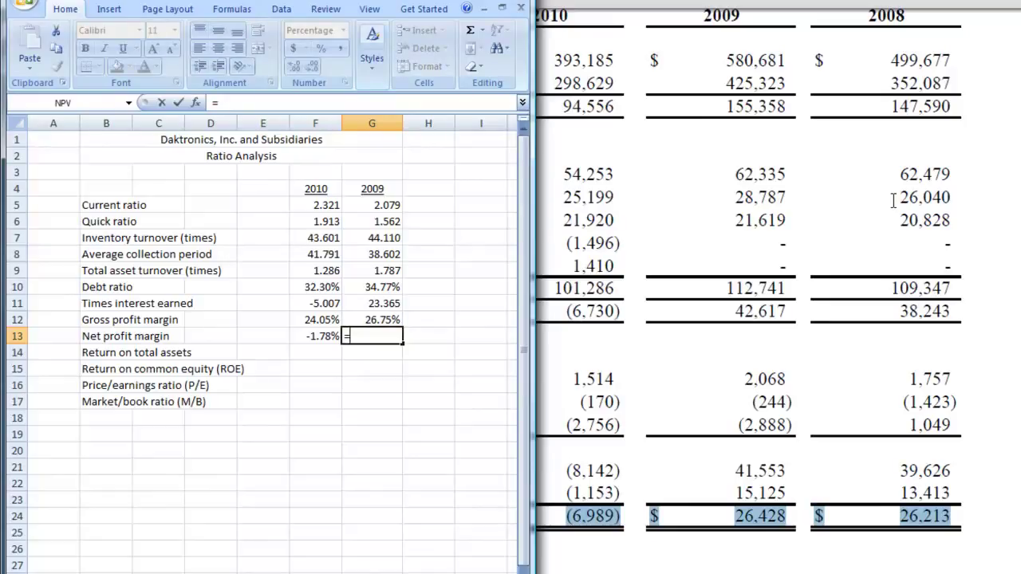
text(26428/)
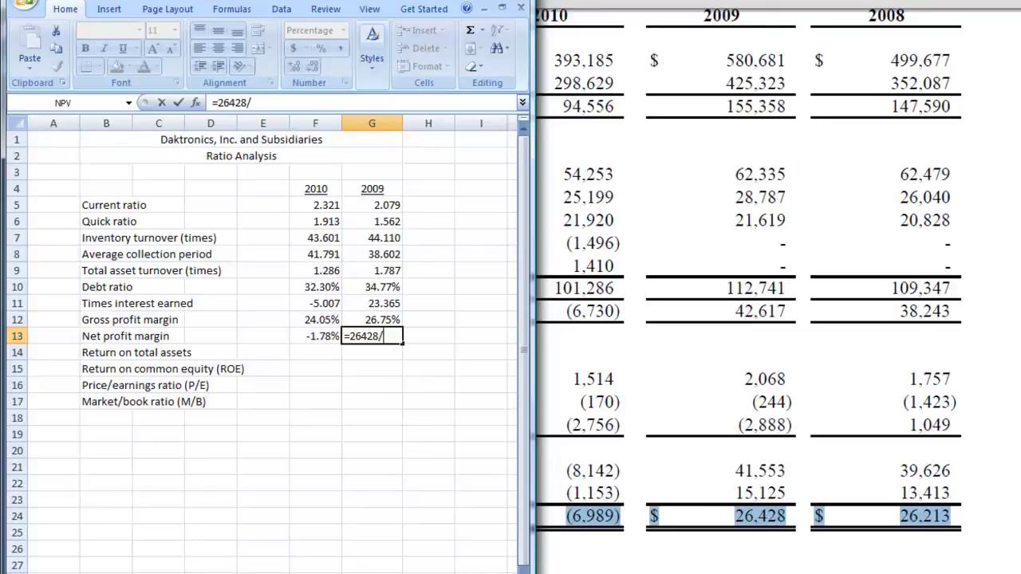
text(580681)
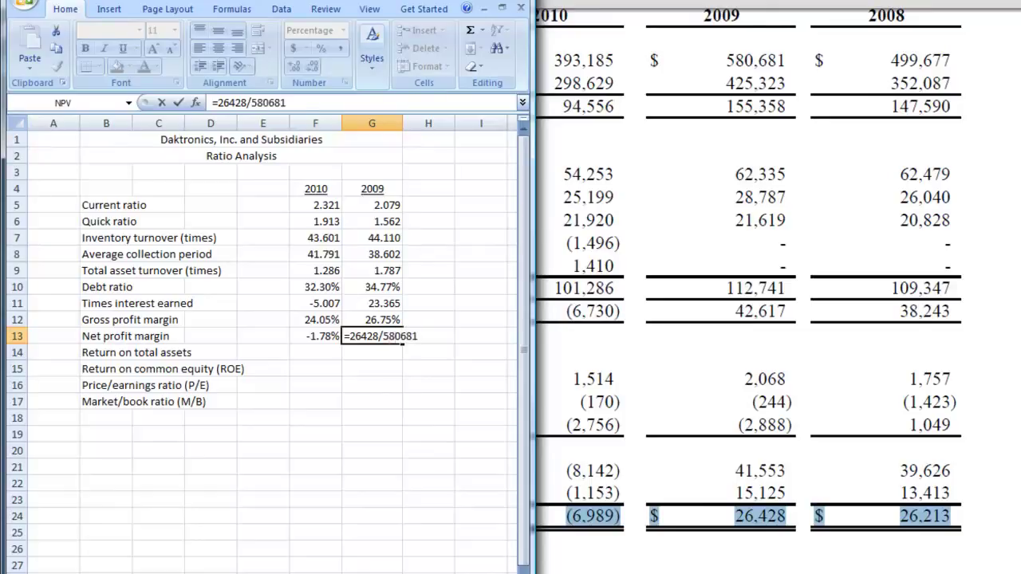
key(Return)
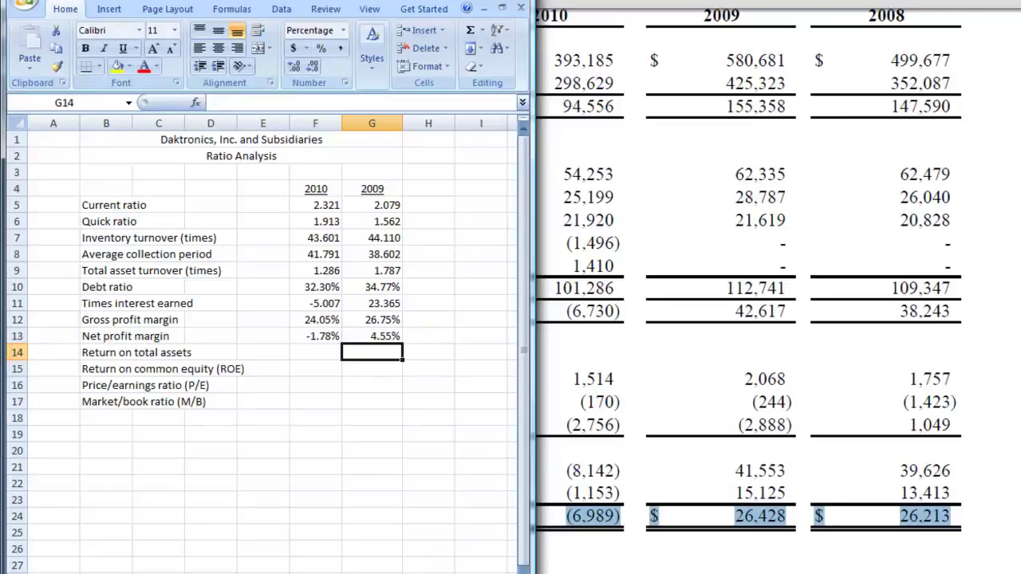